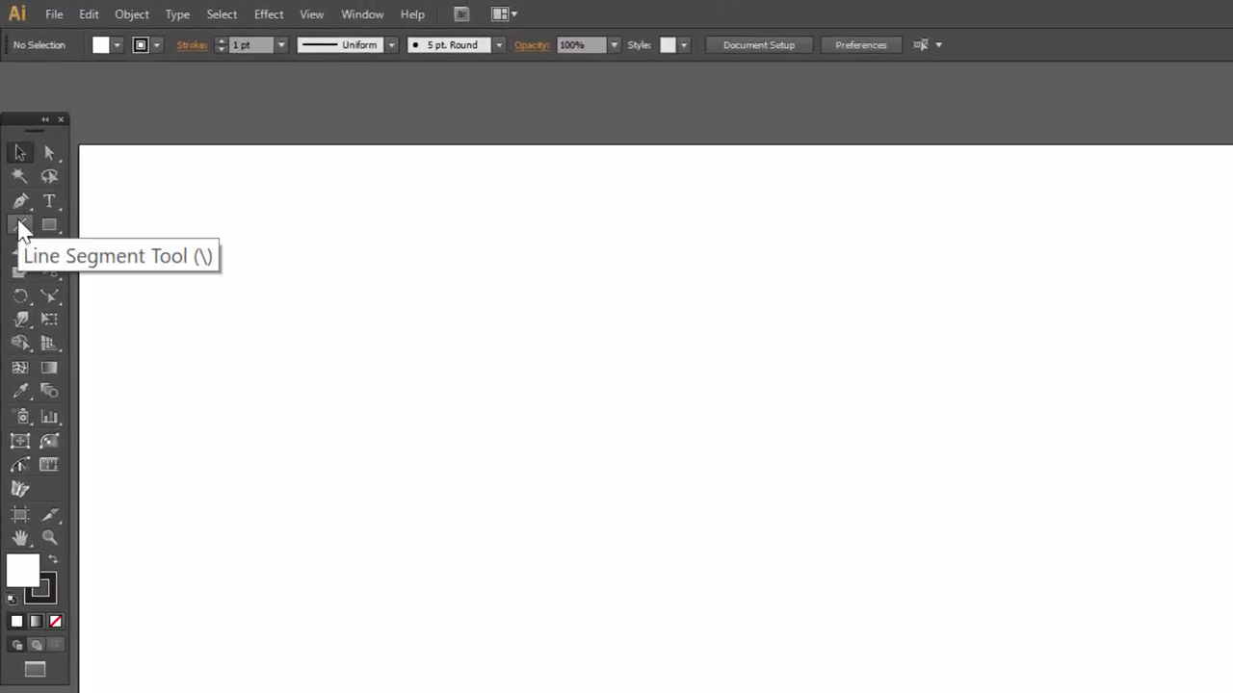
# Step: Draw a horizontal straight line about 99 px long with the Line Segment Tool
pyautogui.click(21, 224)
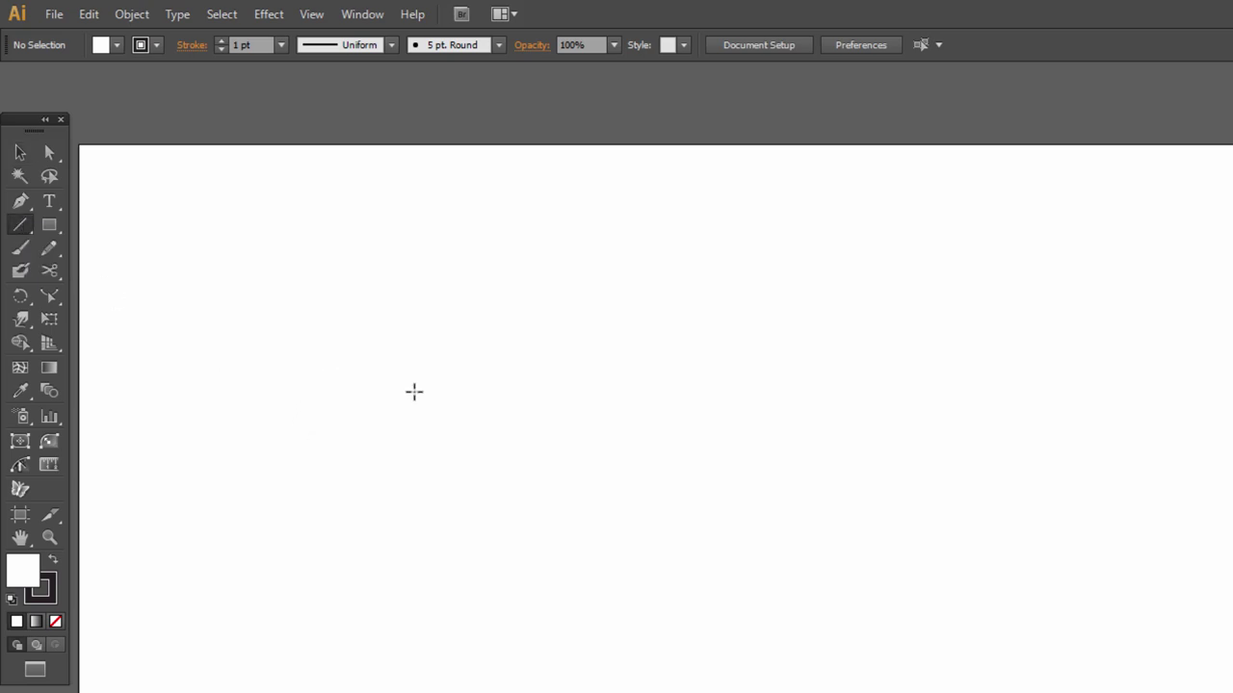
pyautogui.moveTo(43, 237)
pyautogui.mouseDown()
pyautogui.moveTo(257, 251)
pyautogui.moveTo(232, 250)
pyautogui.moveTo(355, 308)
pyautogui.mouseUp()
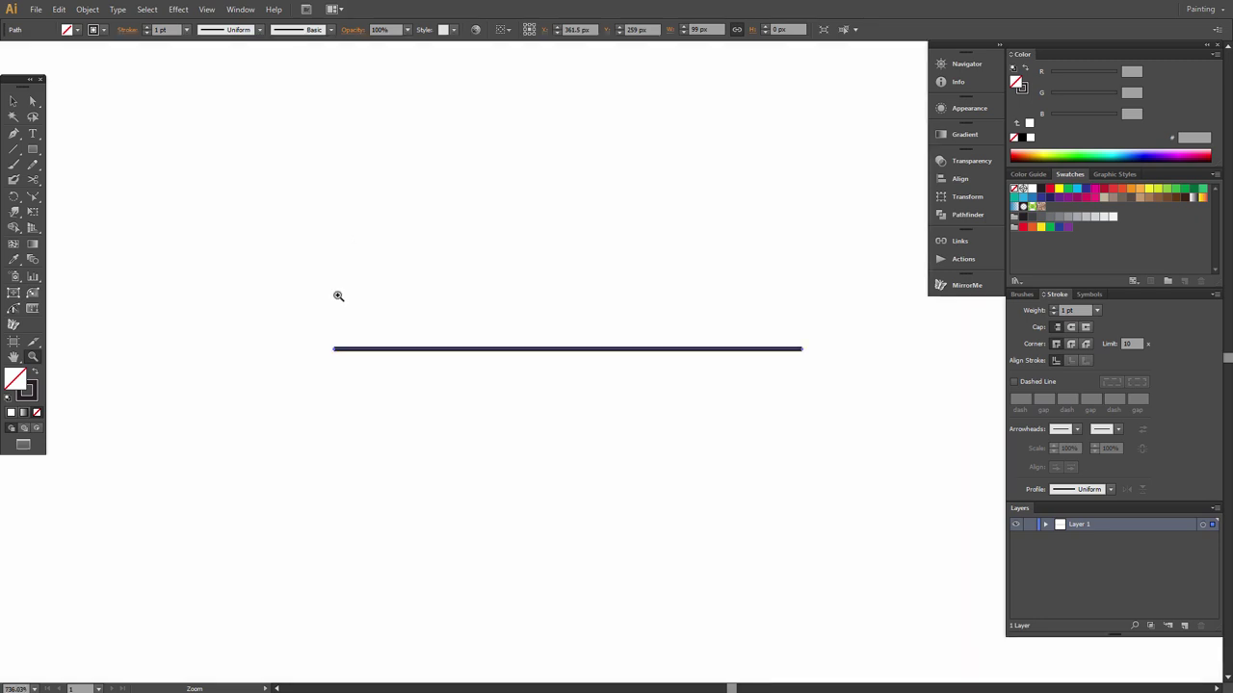
# Step: Select the line and give its stroke the CMYK Red swatch at 2 pt weight
pyautogui.click(12, 100)
pyautogui.click(364, 209)
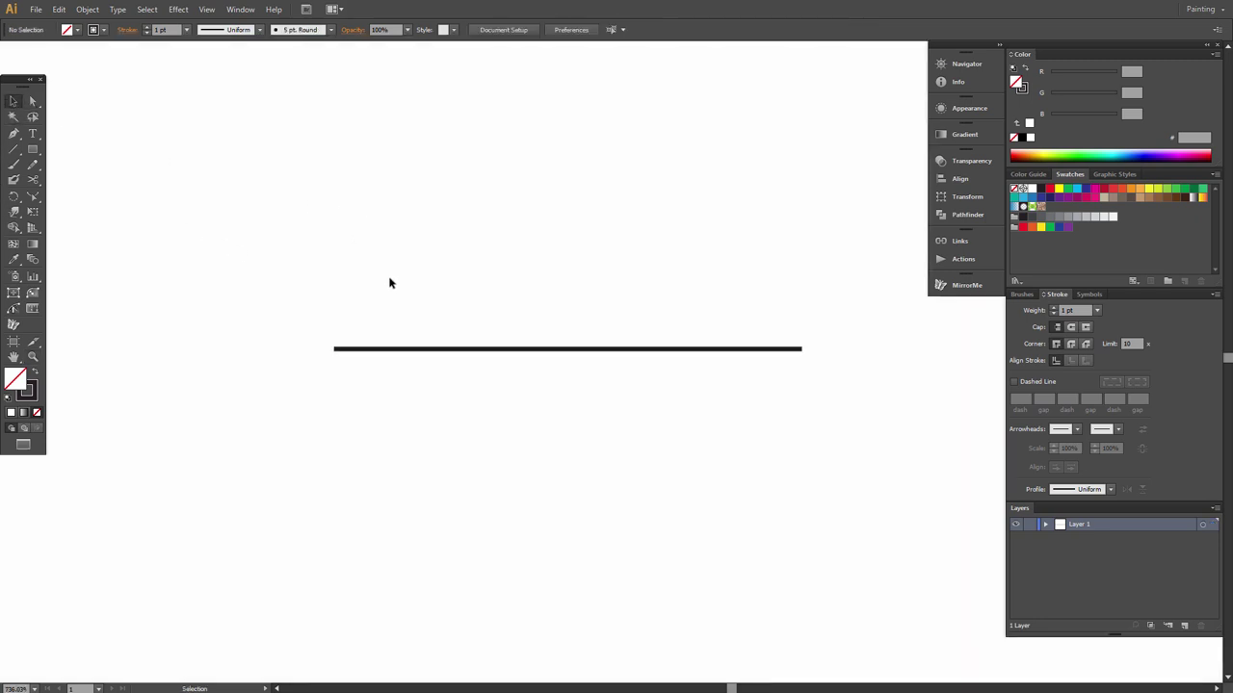
pyautogui.moveTo(390, 282); pyautogui.dragTo(718, 462)
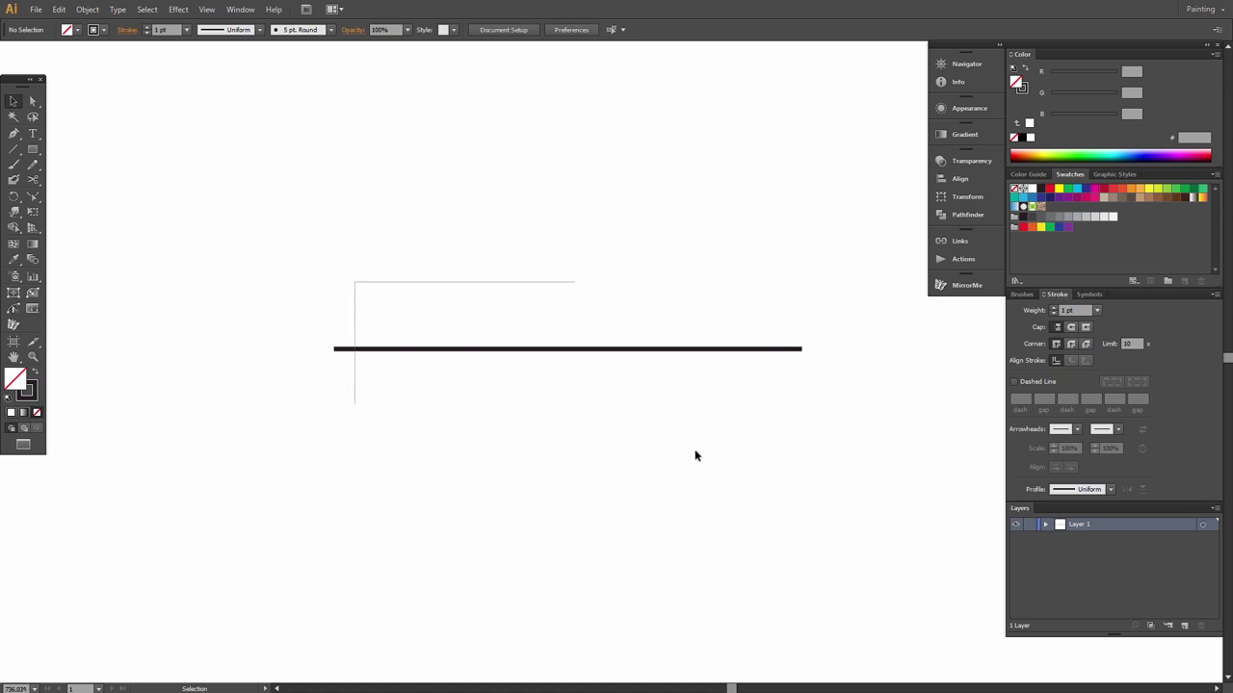
pyautogui.click(30, 395)
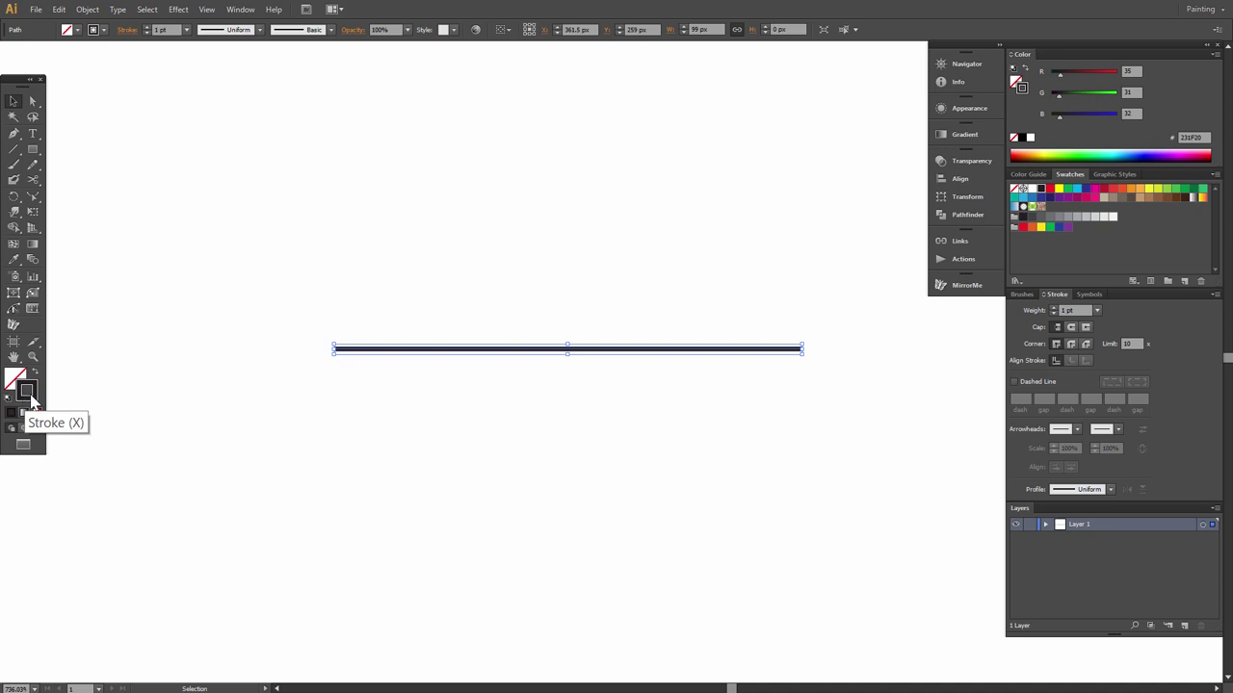
pyautogui.click(1050, 188)
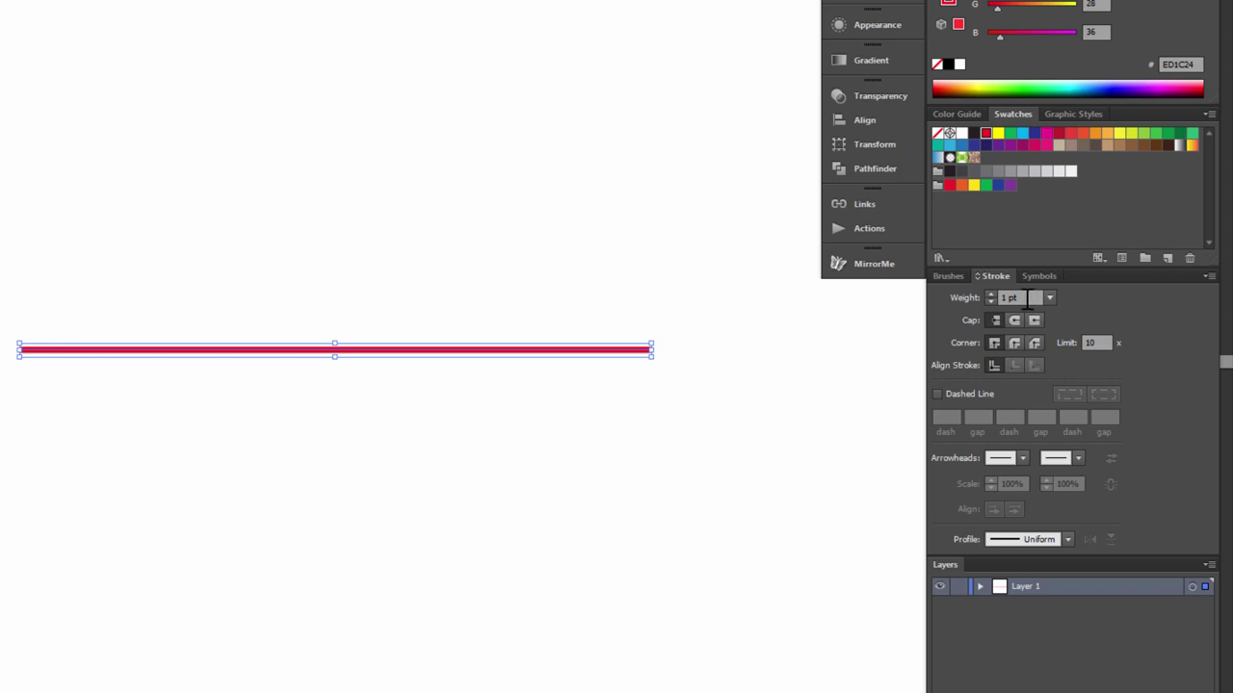
pyautogui.click(1029, 299)
pyautogui.press('Up')
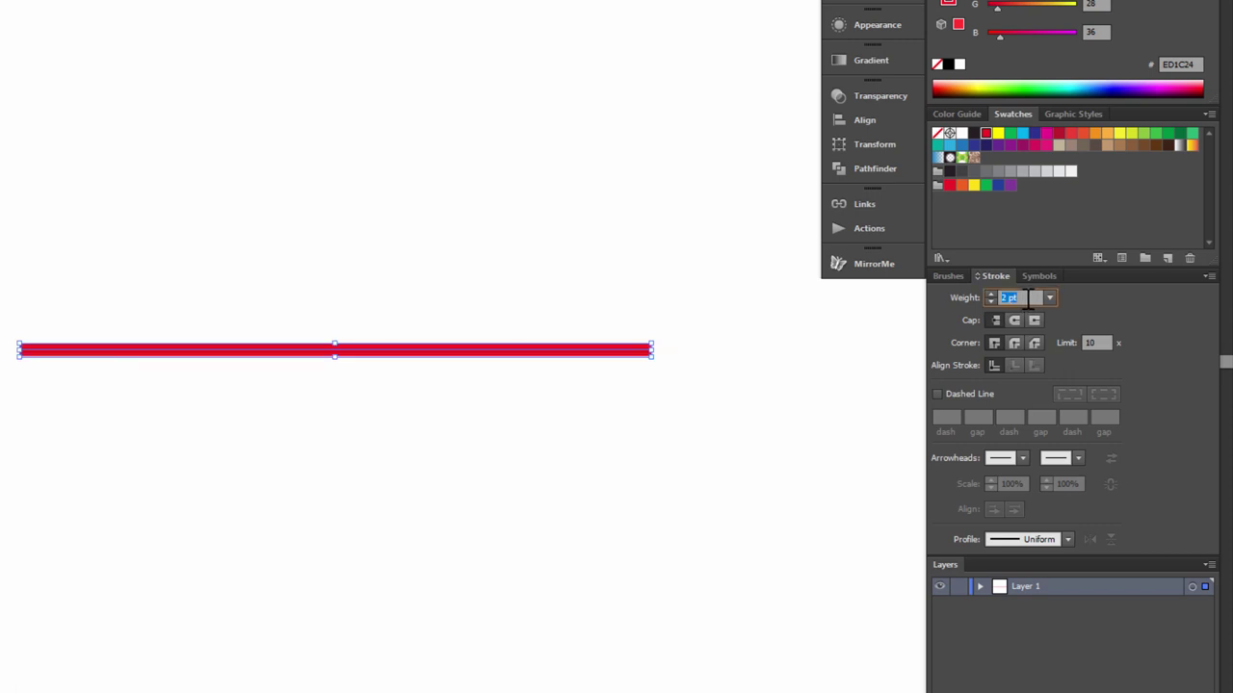
pyautogui.click(711, 346)
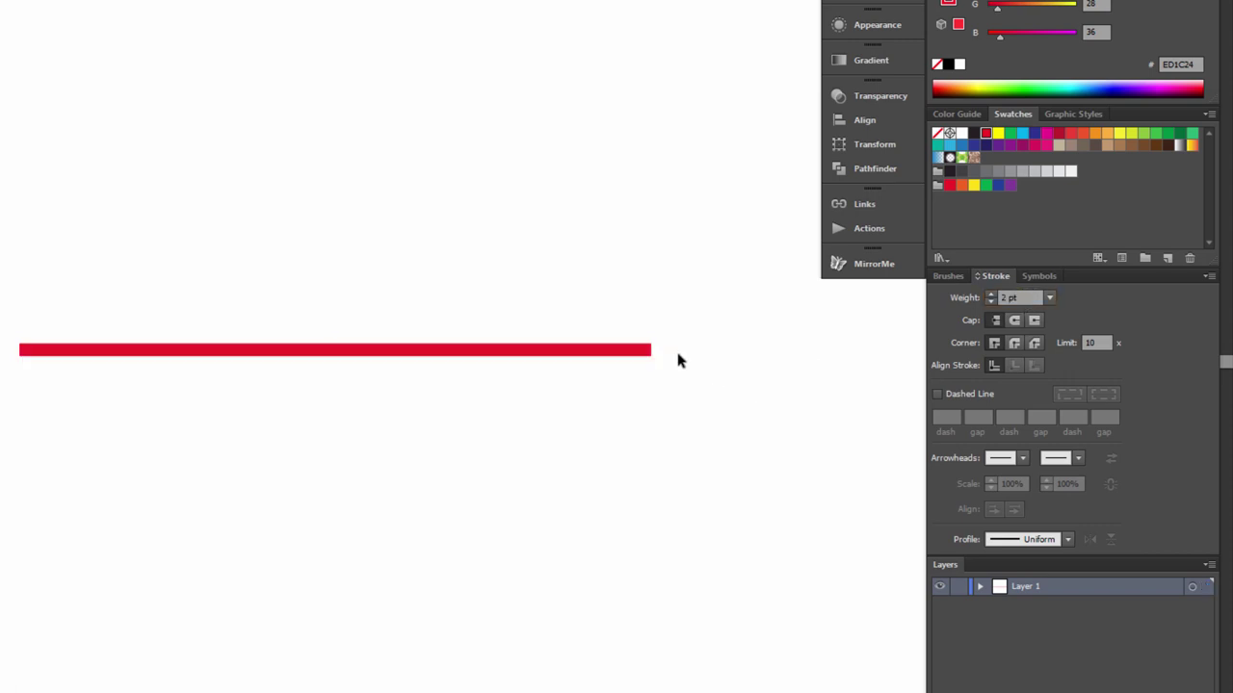
pyautogui.moveTo(430, 281); pyautogui.dragTo(621, 418)
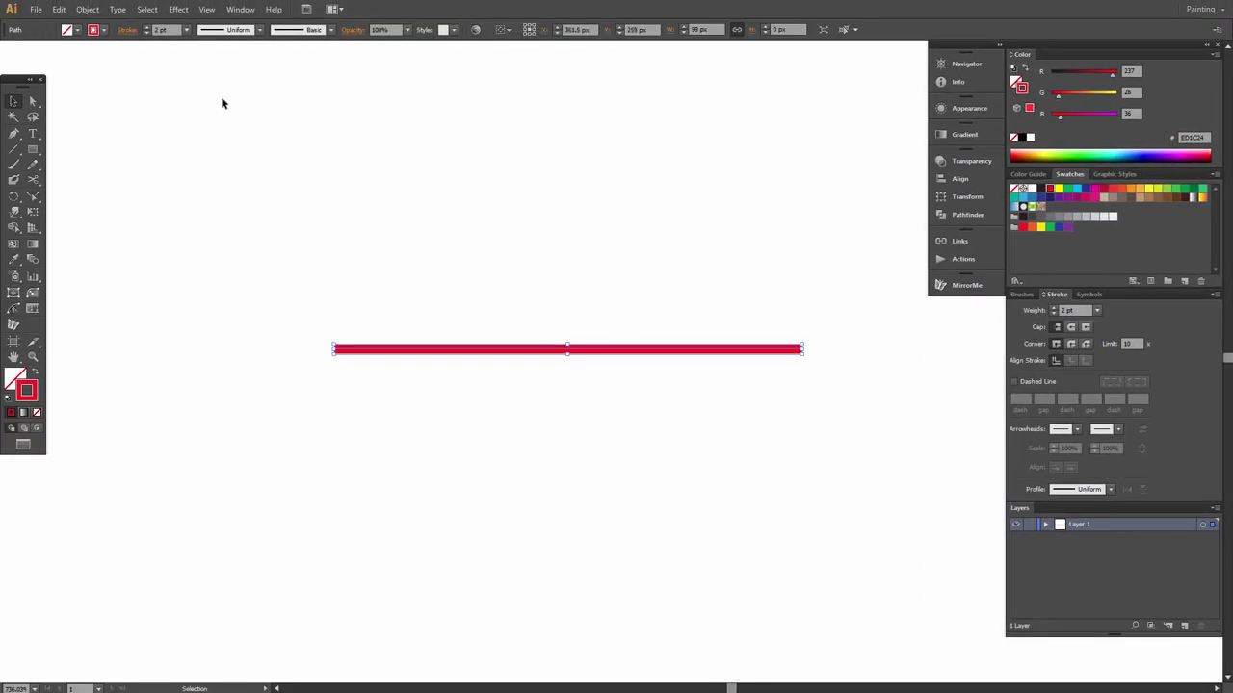
# Step: Apply a Zig Zag effect with size 2 px, 19 ridges per segment and corner points
pyautogui.click(178, 9)
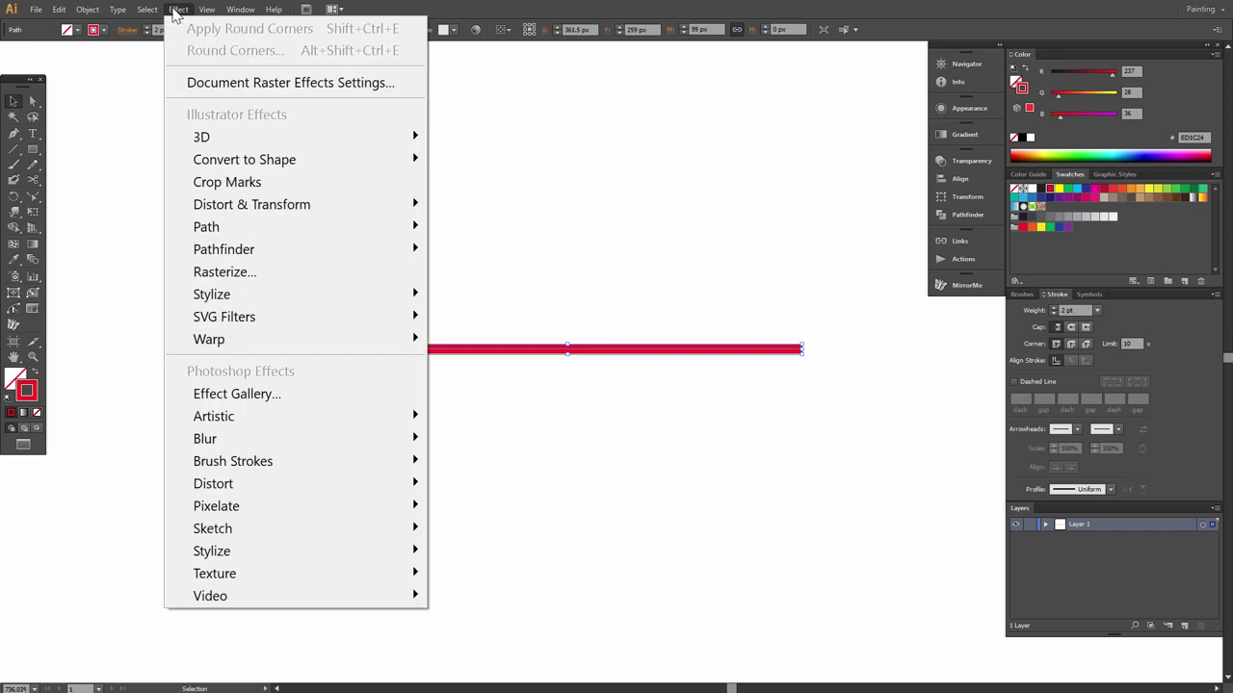
pyautogui.moveTo(252, 205)
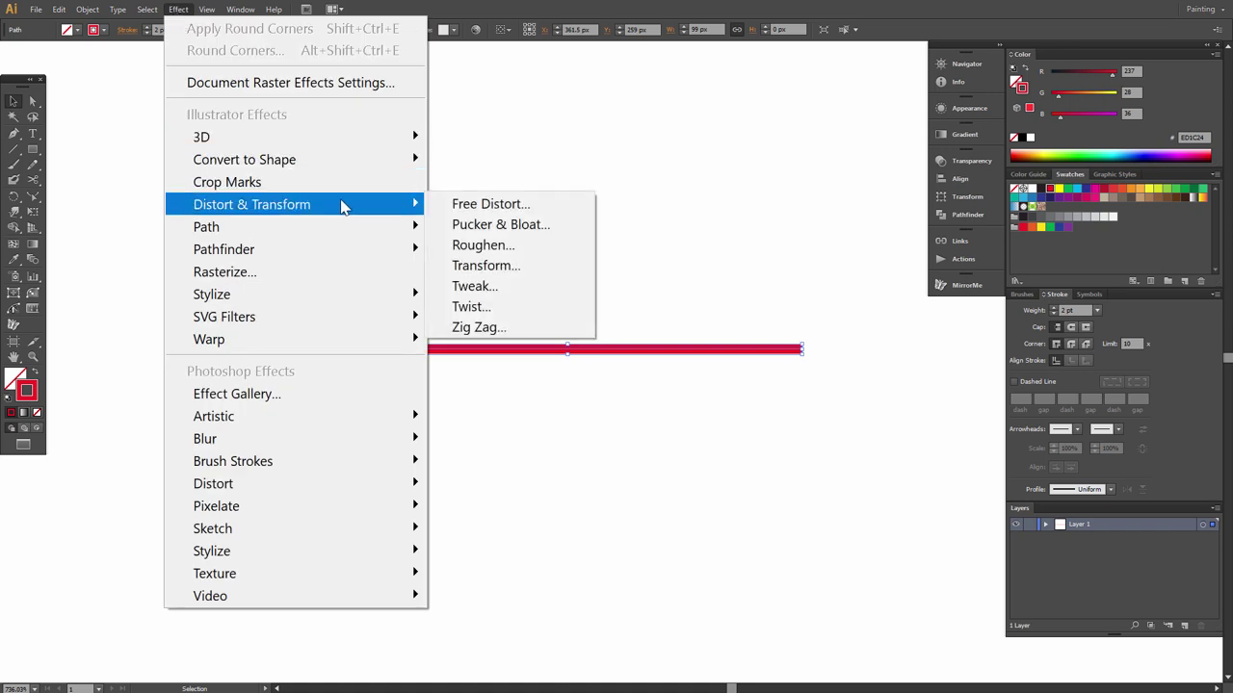
pyautogui.click(480, 326)
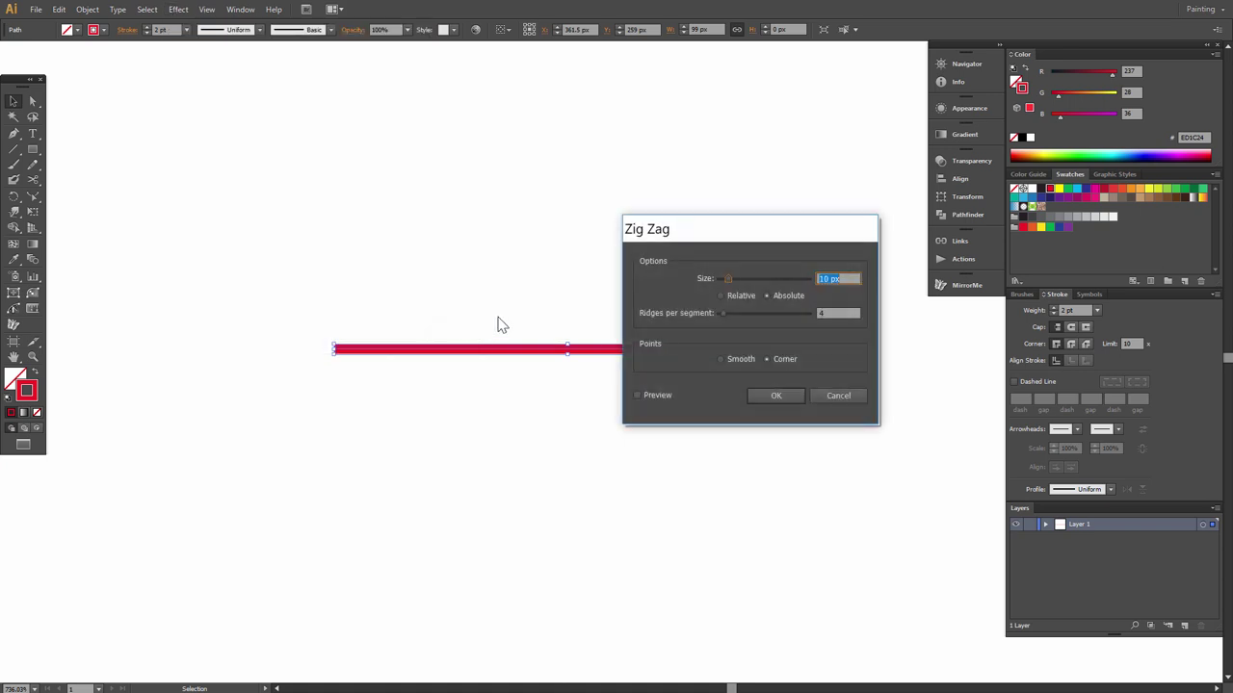
pyautogui.moveTo(750, 237); pyautogui.dragTo(375, 102)
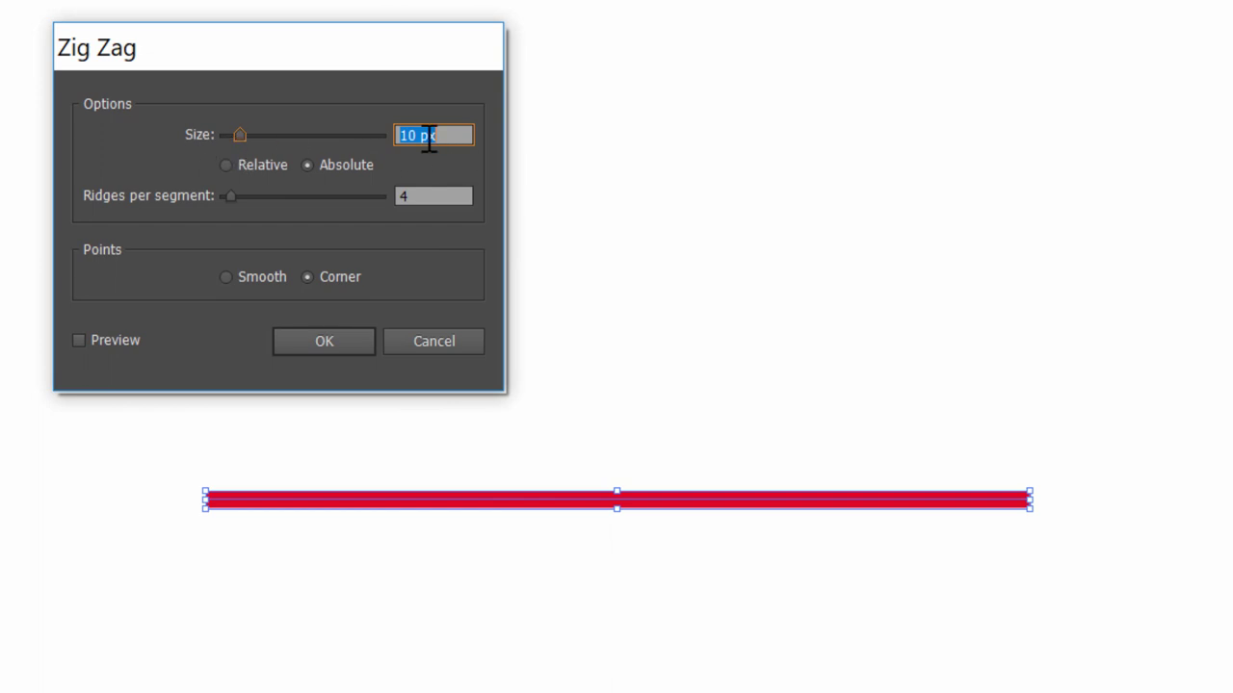
pyautogui.write('2')
pyautogui.press('Tab')
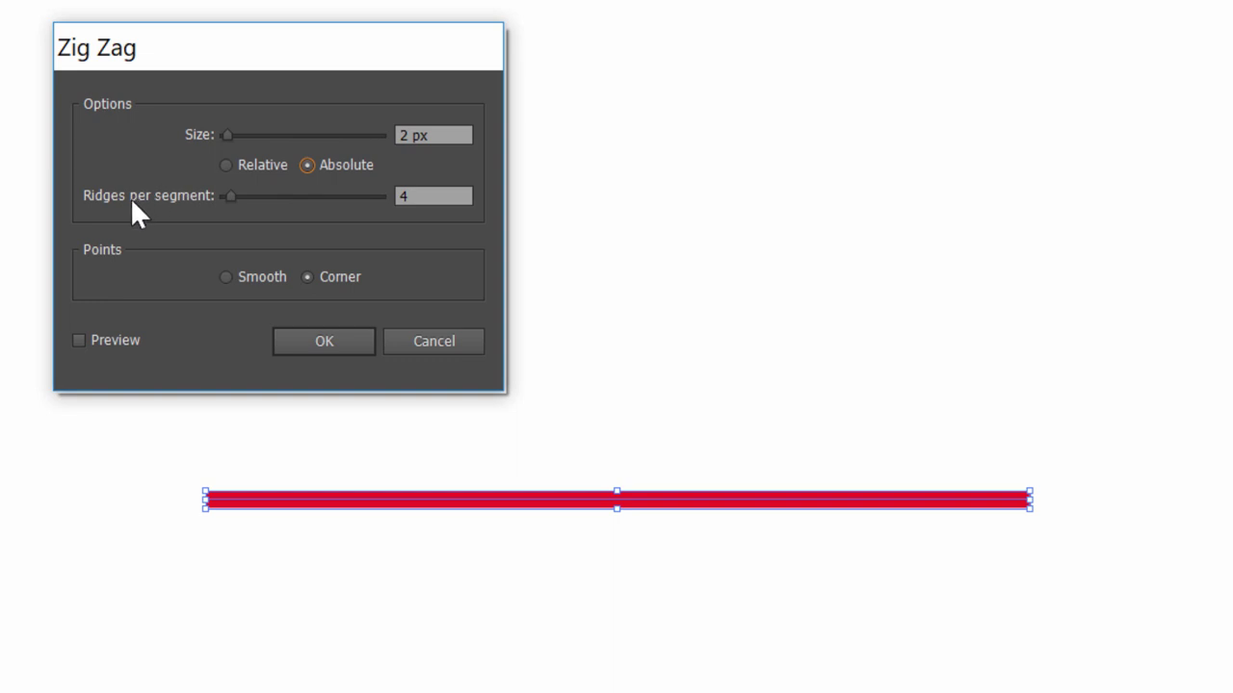
pyautogui.doubleClick(434, 198)
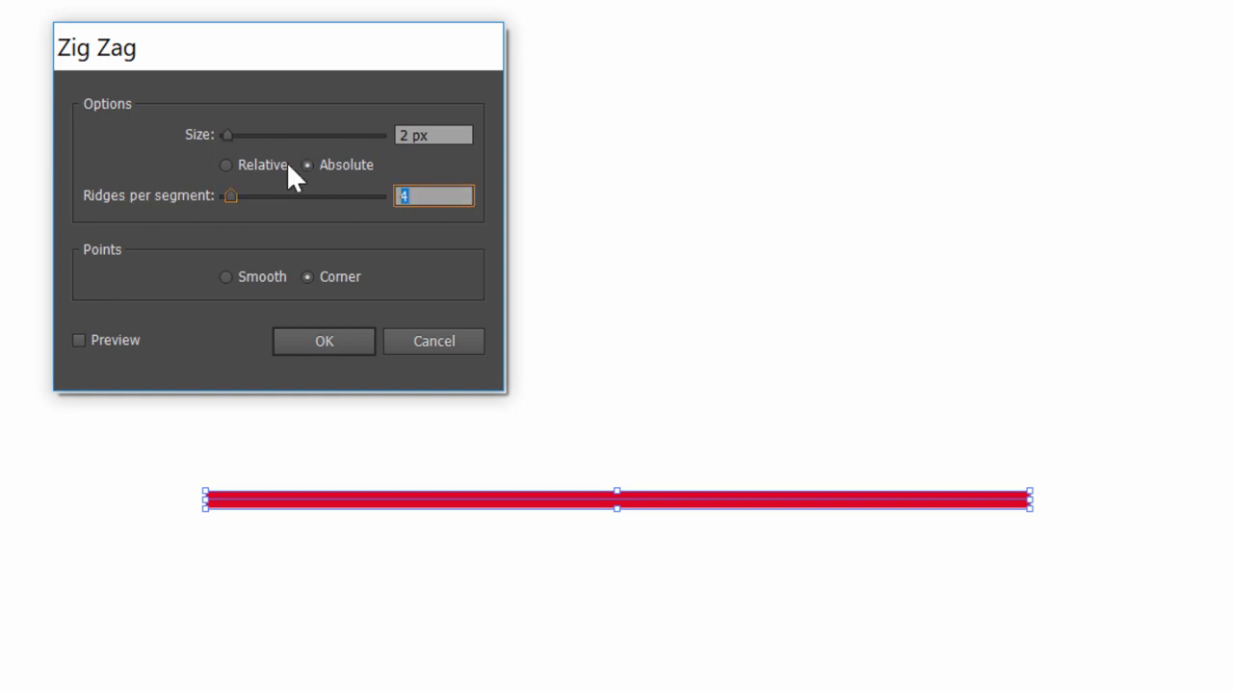
pyautogui.write('19')
pyautogui.press('Tab')
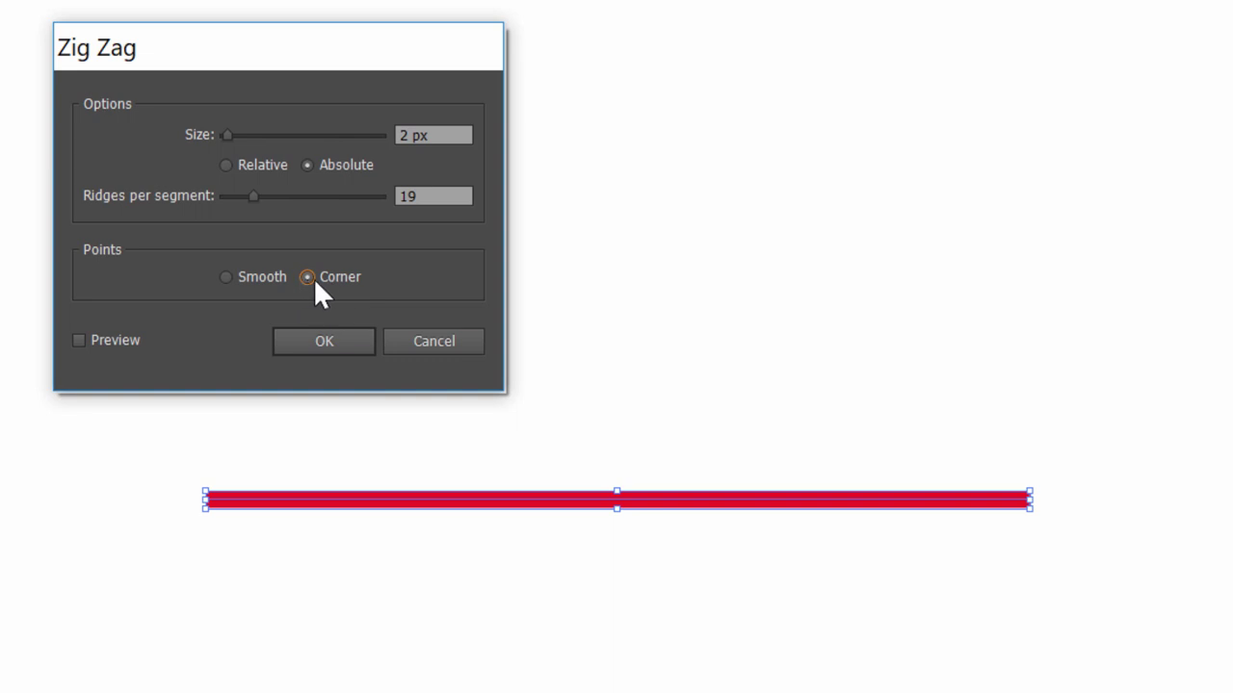
pyautogui.click(79, 341)
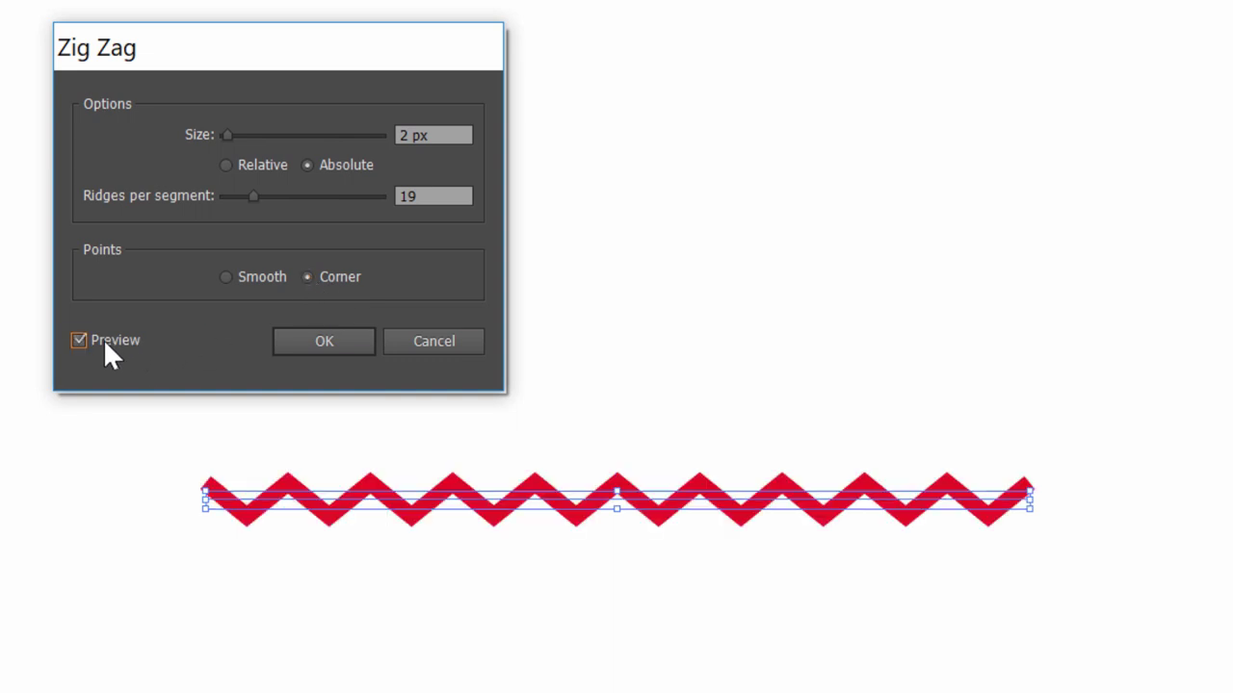
pyautogui.click(313, 341)
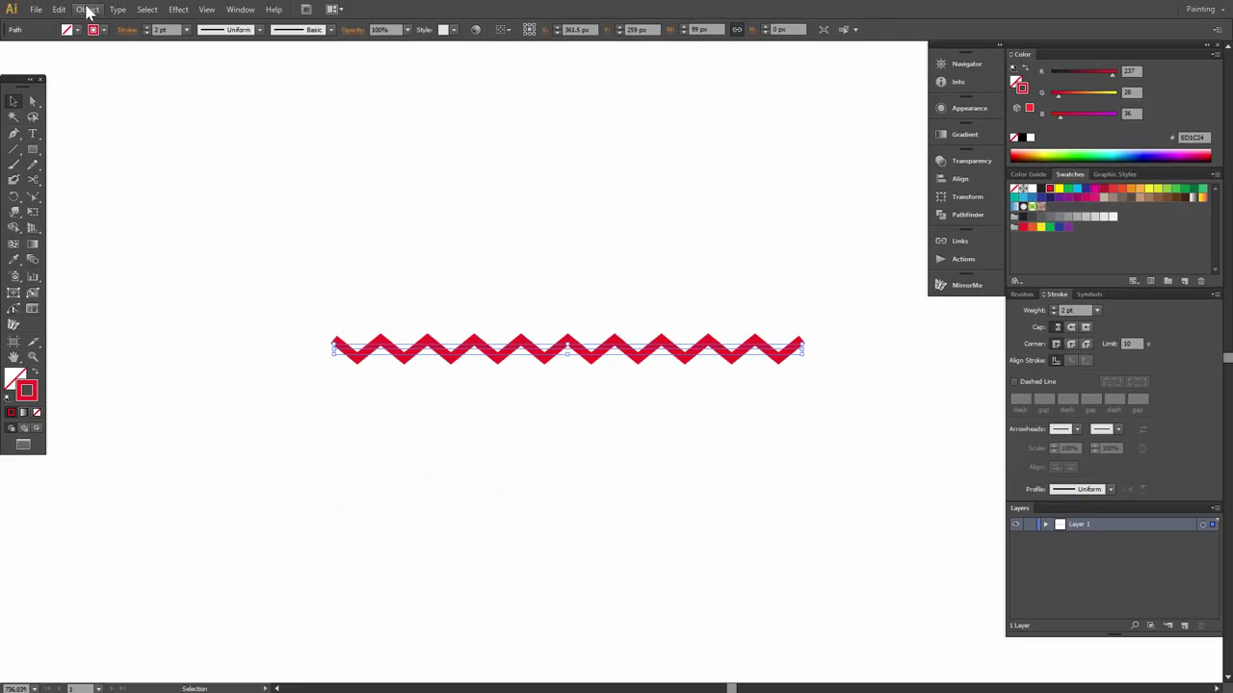
# Step: Expand the zigzag's appearance and drag both end anchors outward into flat horizontal segments
pyautogui.click(87, 9)
pyautogui.click(177, 231)
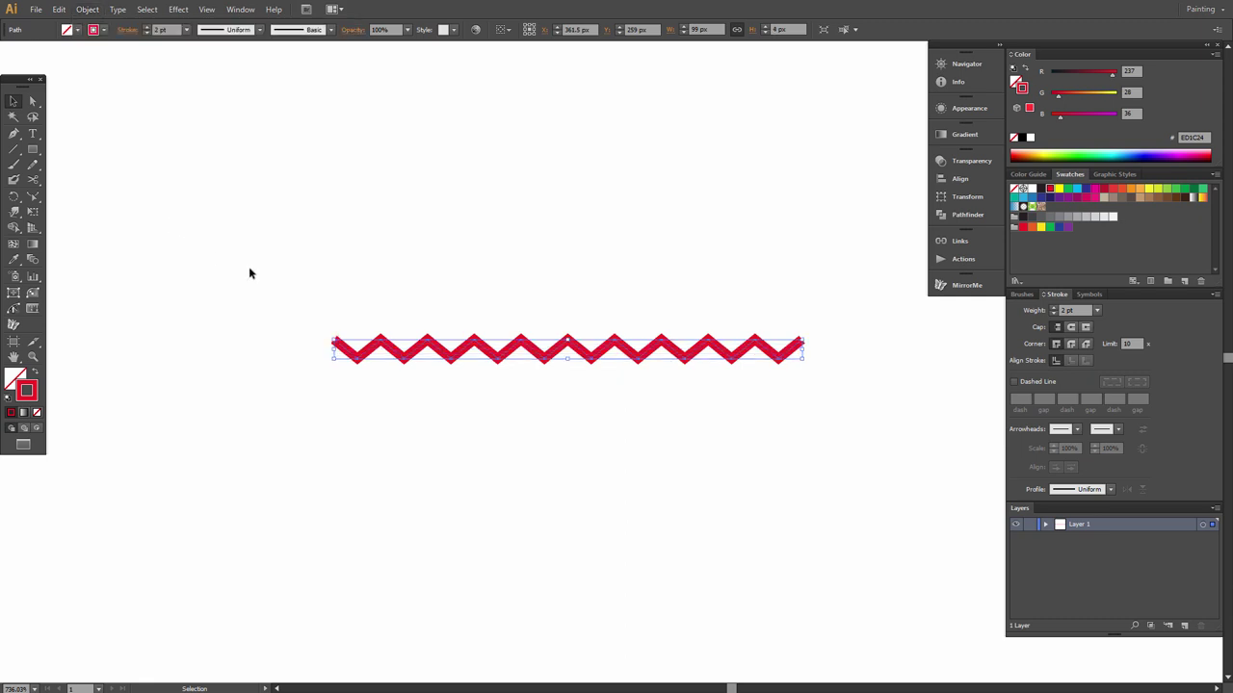
pyautogui.click(33, 102)
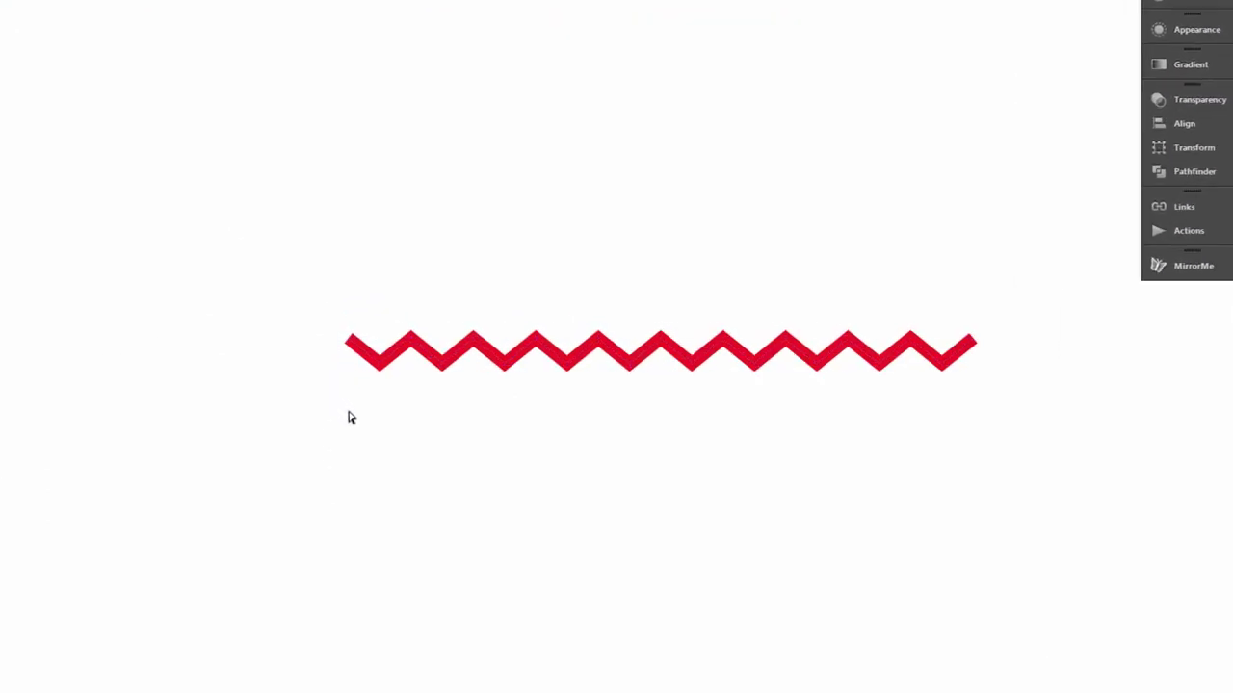
pyautogui.click(360, 343)
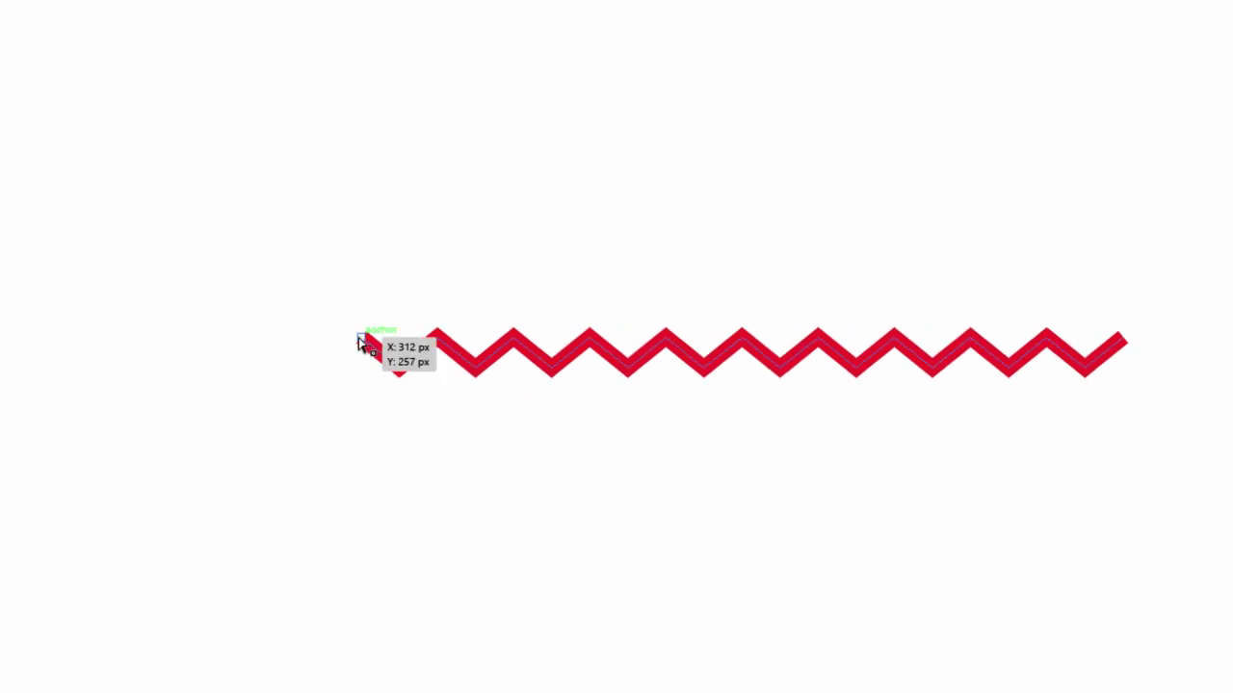
pyautogui.moveTo(360, 342); pyautogui.dragTo(43, 369)
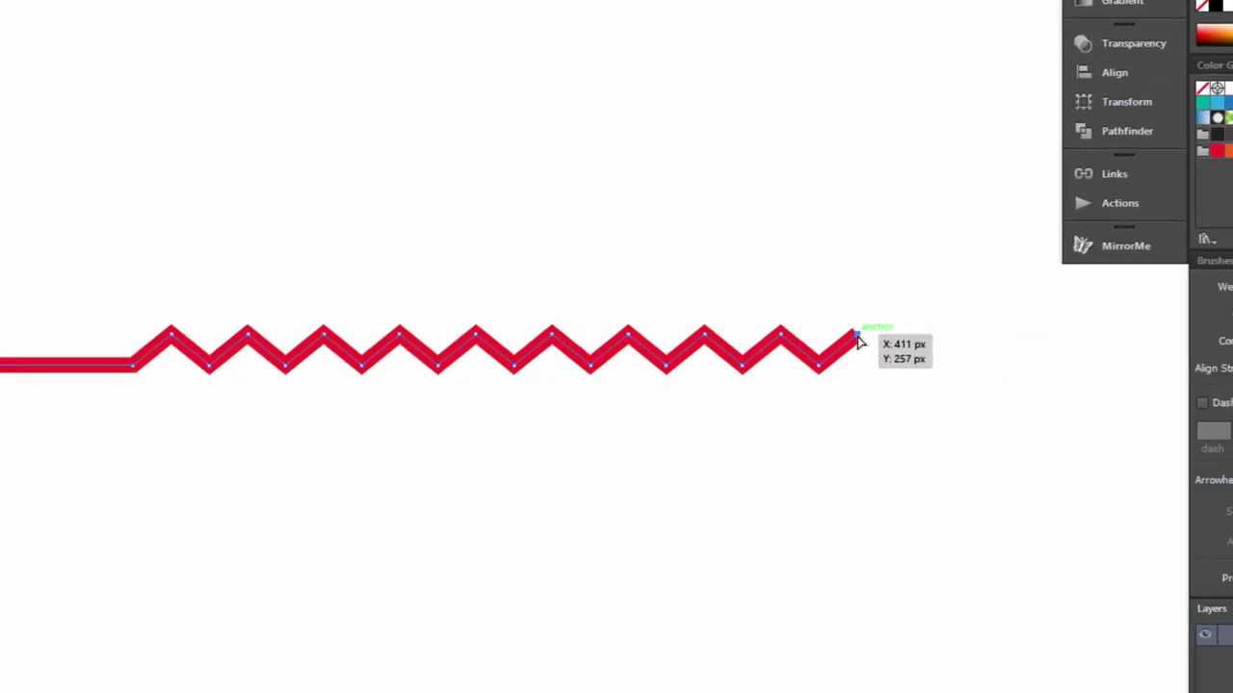
pyautogui.moveTo(887, 347); pyautogui.dragTo(1127, 367)
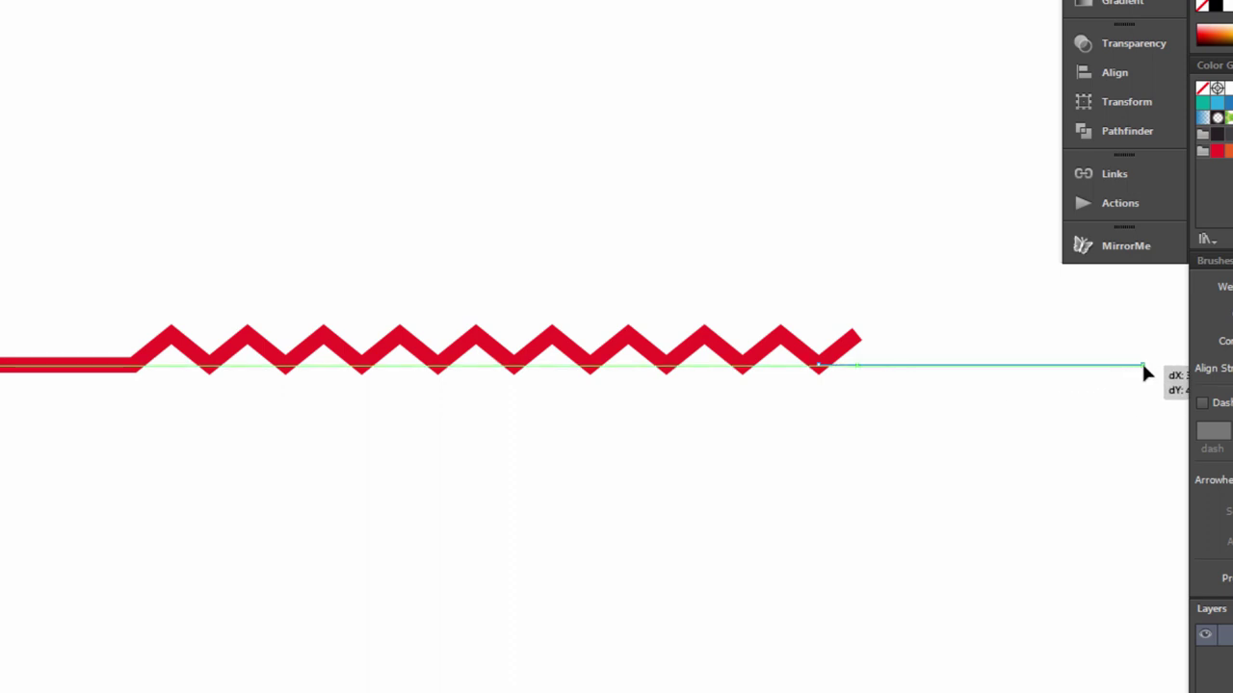
pyautogui.moveTo(1126, 366); pyautogui.dragTo(1142, 366)
pyautogui.click(246, 433)
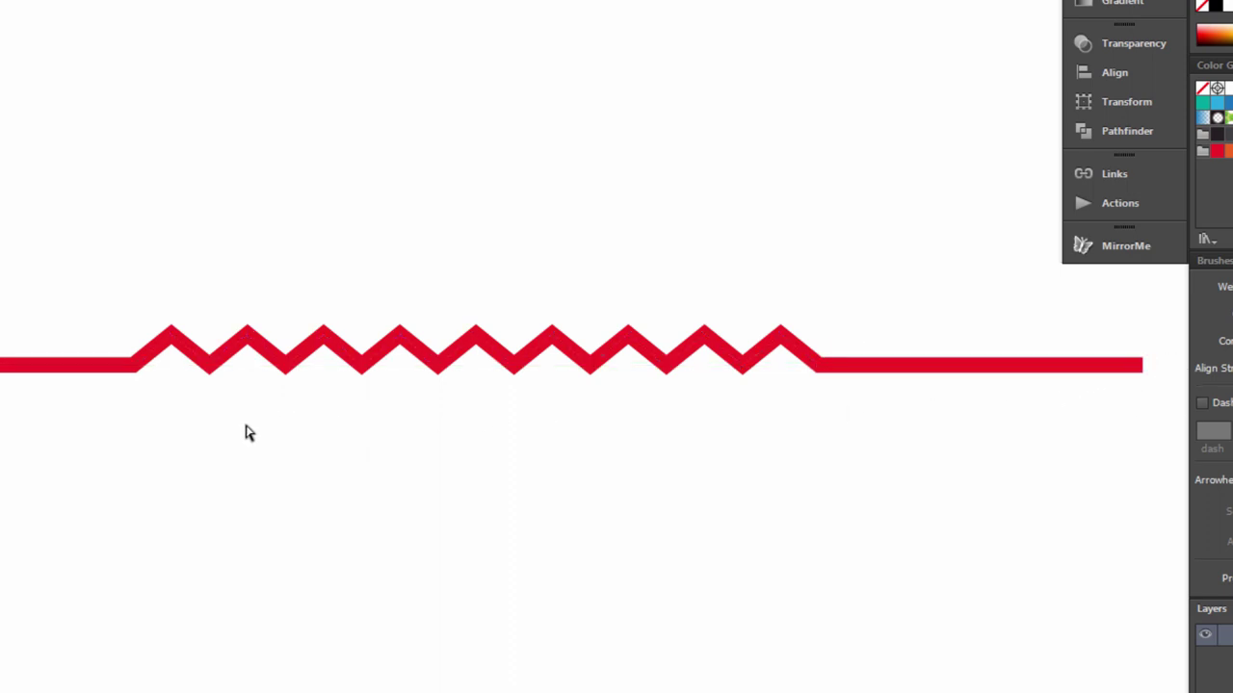
pyautogui.moveTo(315, 444); pyautogui.dragTo(250, 446)
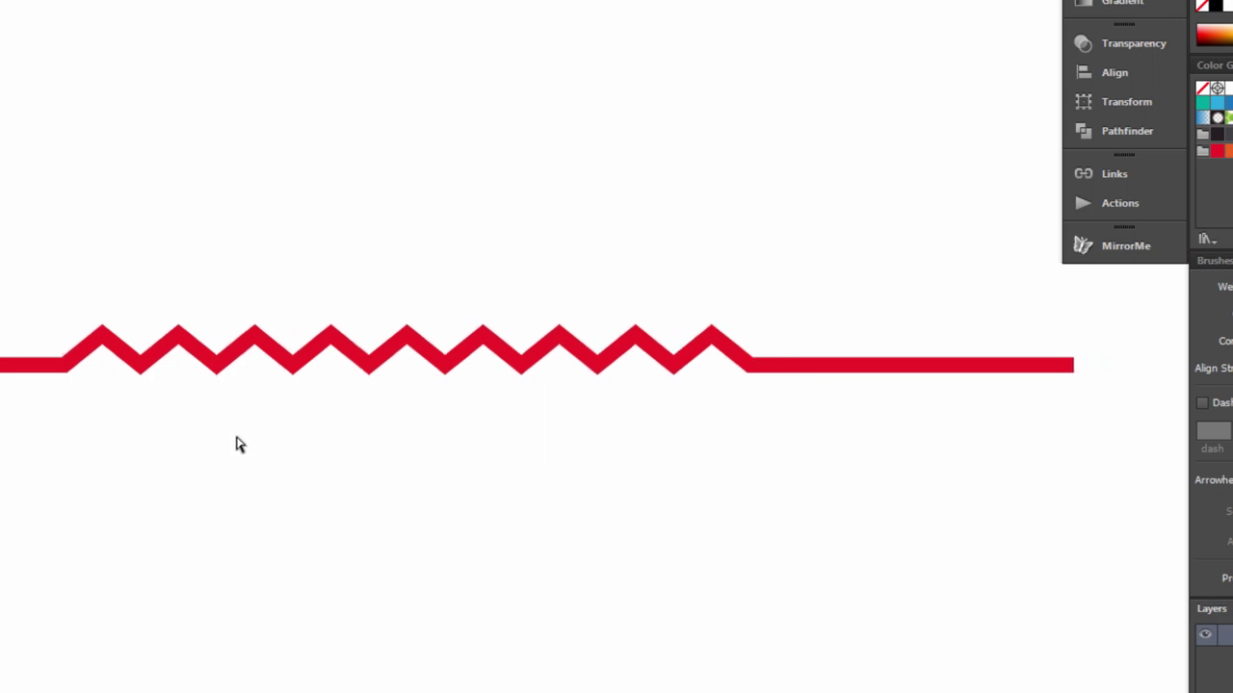
# Step: Drag the first zigzag peak down into a deep V dip and the next up into a tall spike
pyautogui.click(106, 345)
pyautogui.click(103, 335)
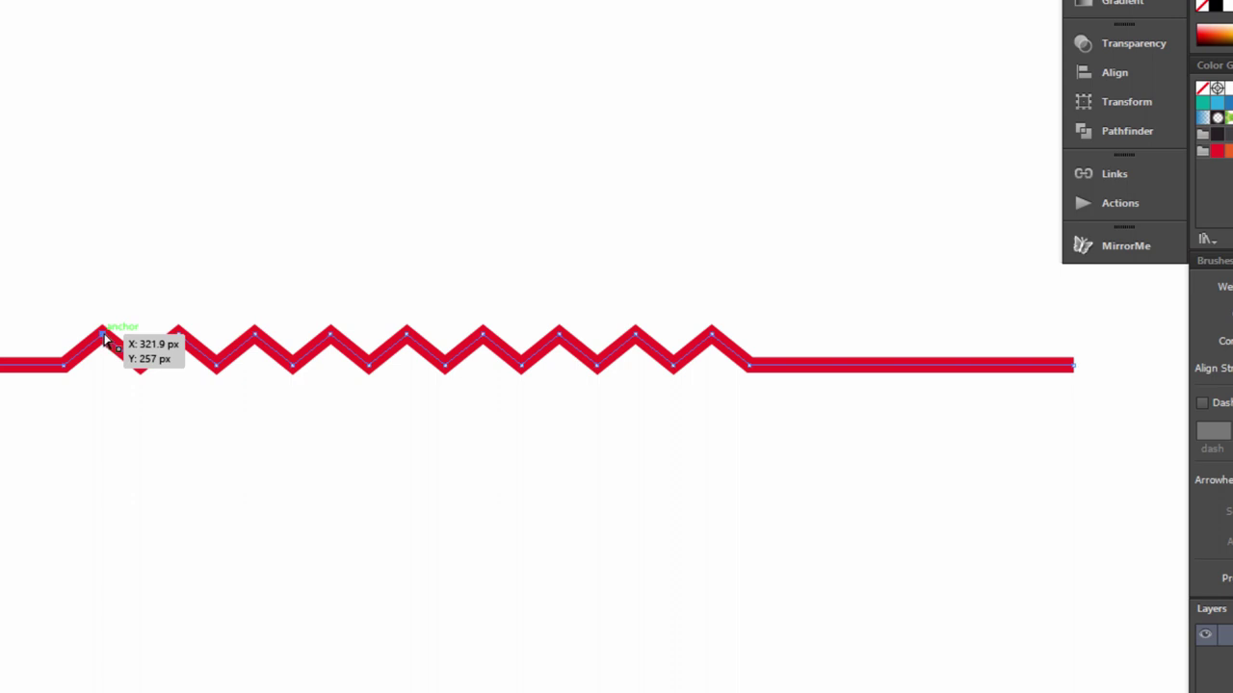
pyautogui.moveTo(104, 337); pyautogui.dragTo(108, 408)
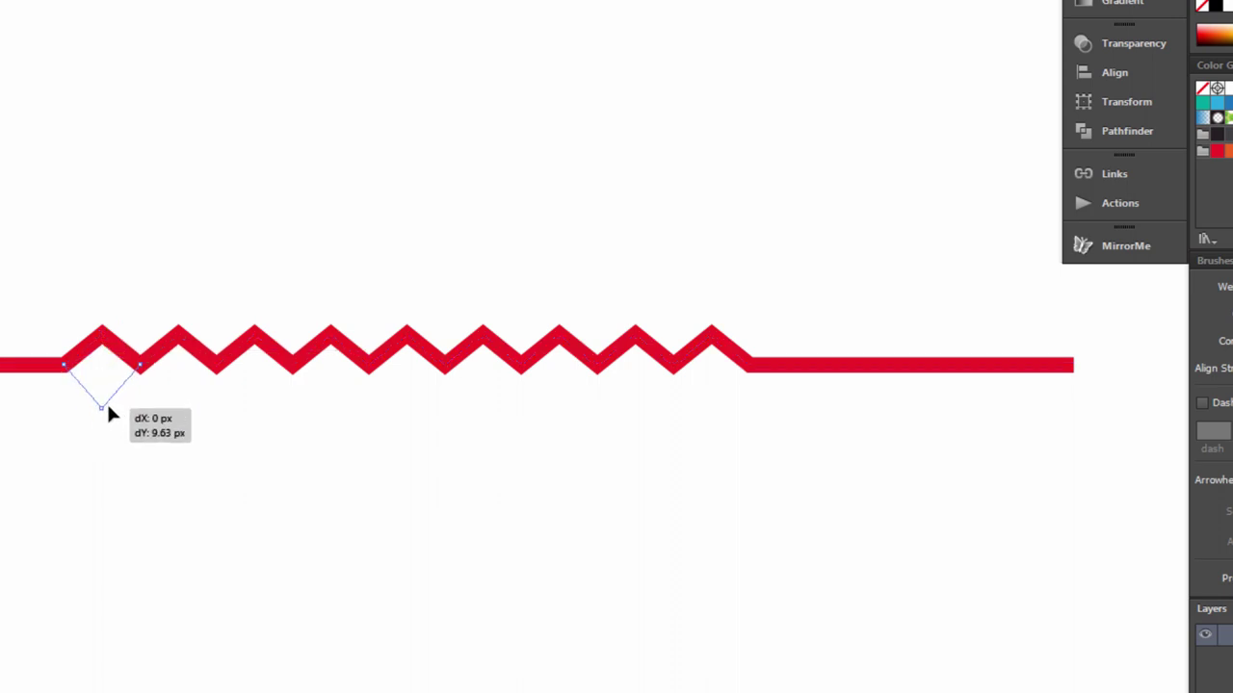
pyautogui.moveTo(108, 414); pyautogui.dragTo(108, 416)
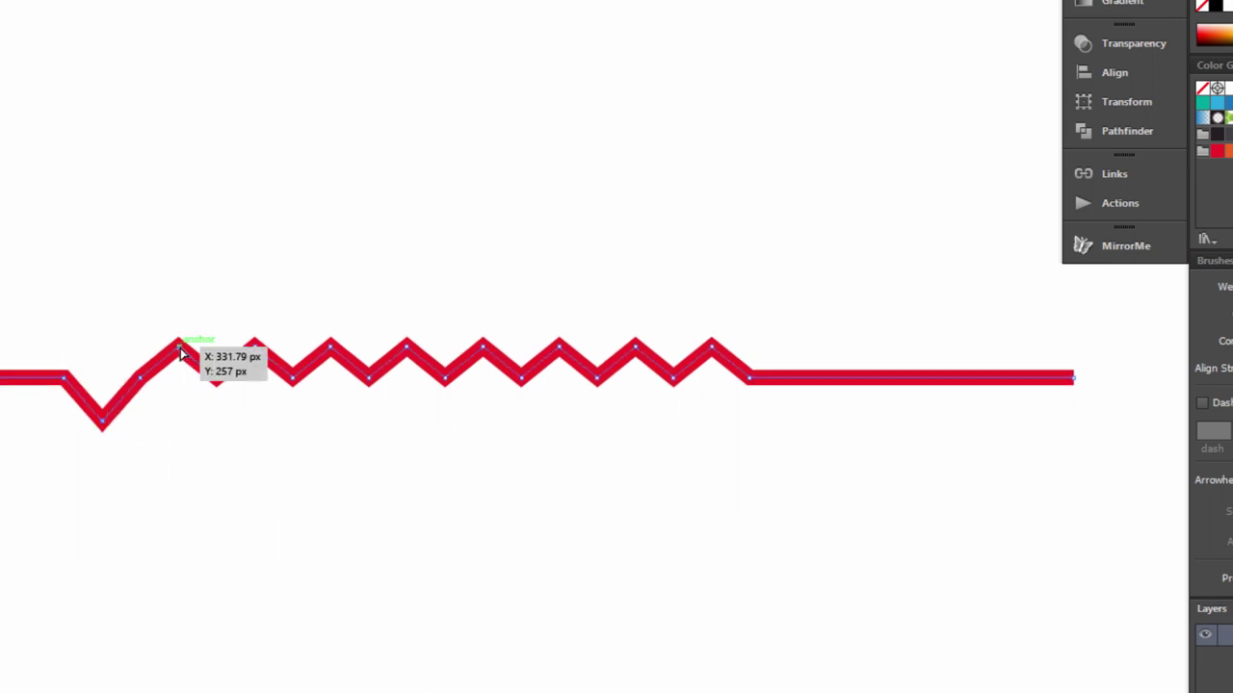
pyautogui.moveTo(180, 351); pyautogui.dragTo(186, 263)
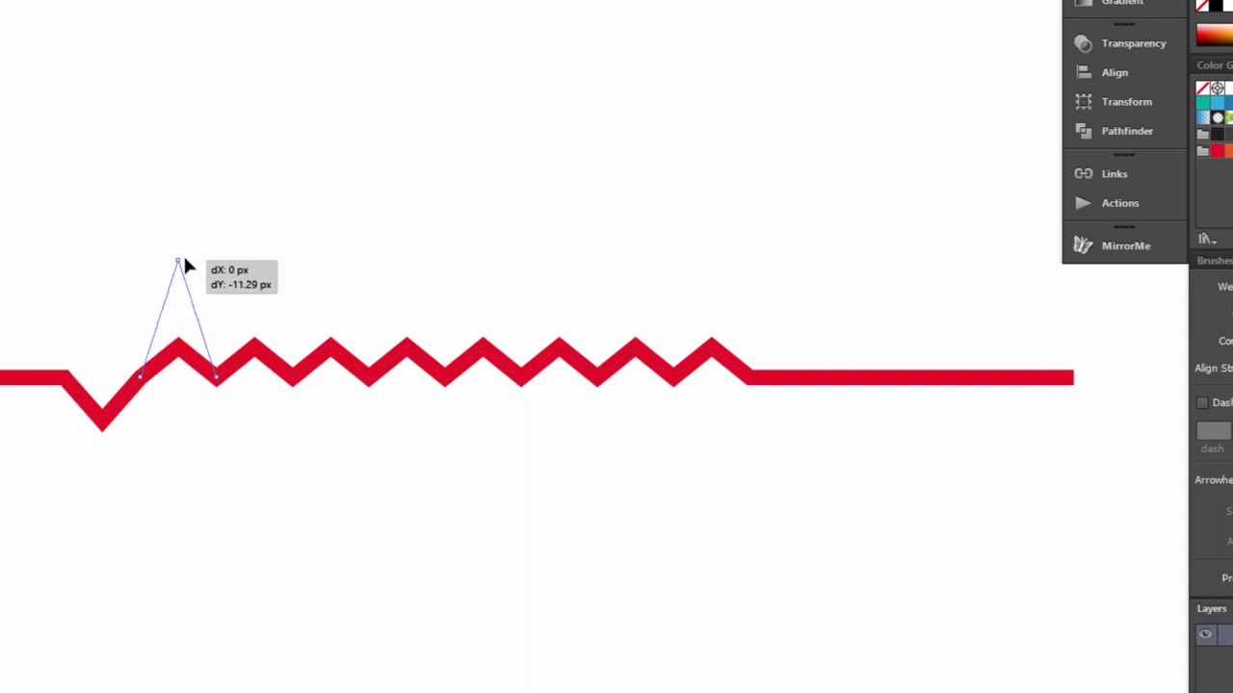
pyautogui.moveTo(185, 266); pyautogui.dragTo(188, 279)
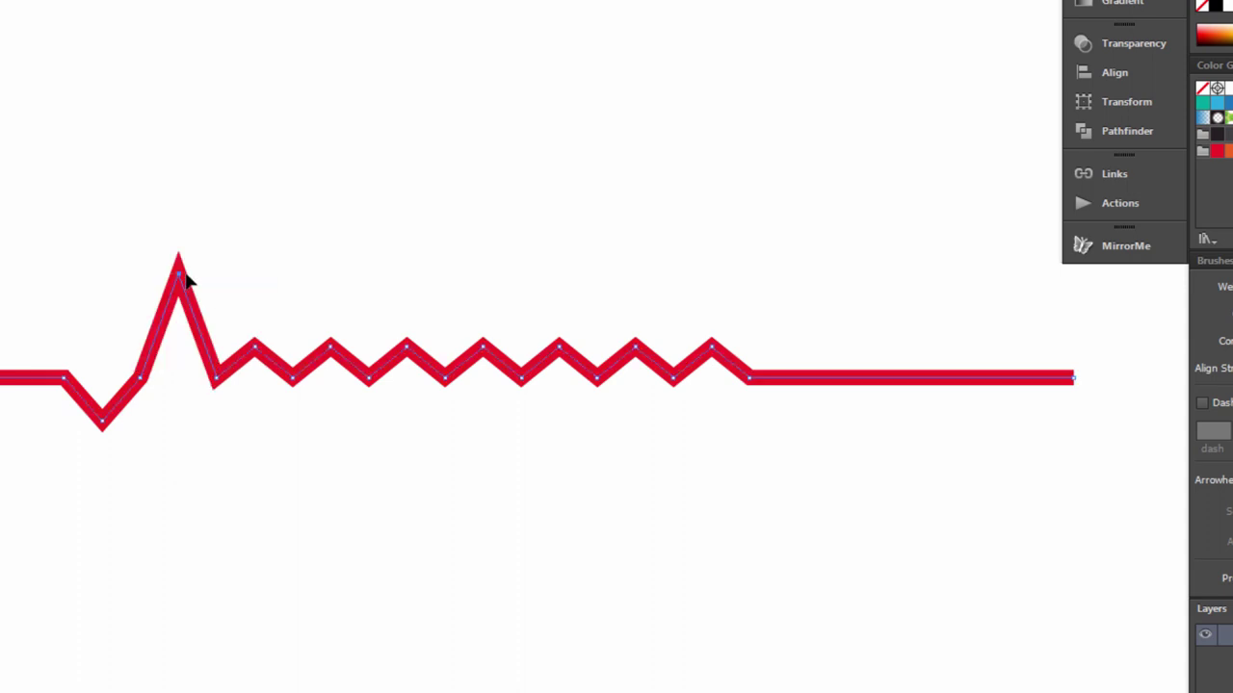
# Step: Straighten the rise into the spike and flatten the zigzag peak after it
pyautogui.click(197, 385)
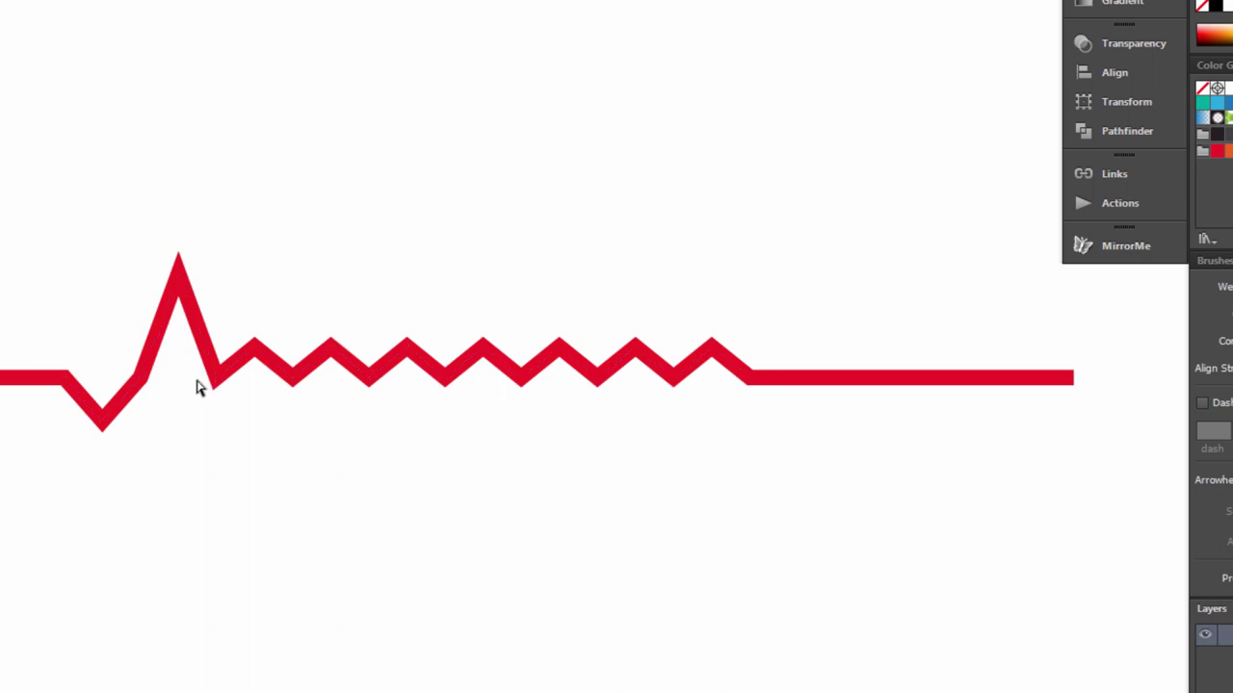
pyautogui.click(143, 380)
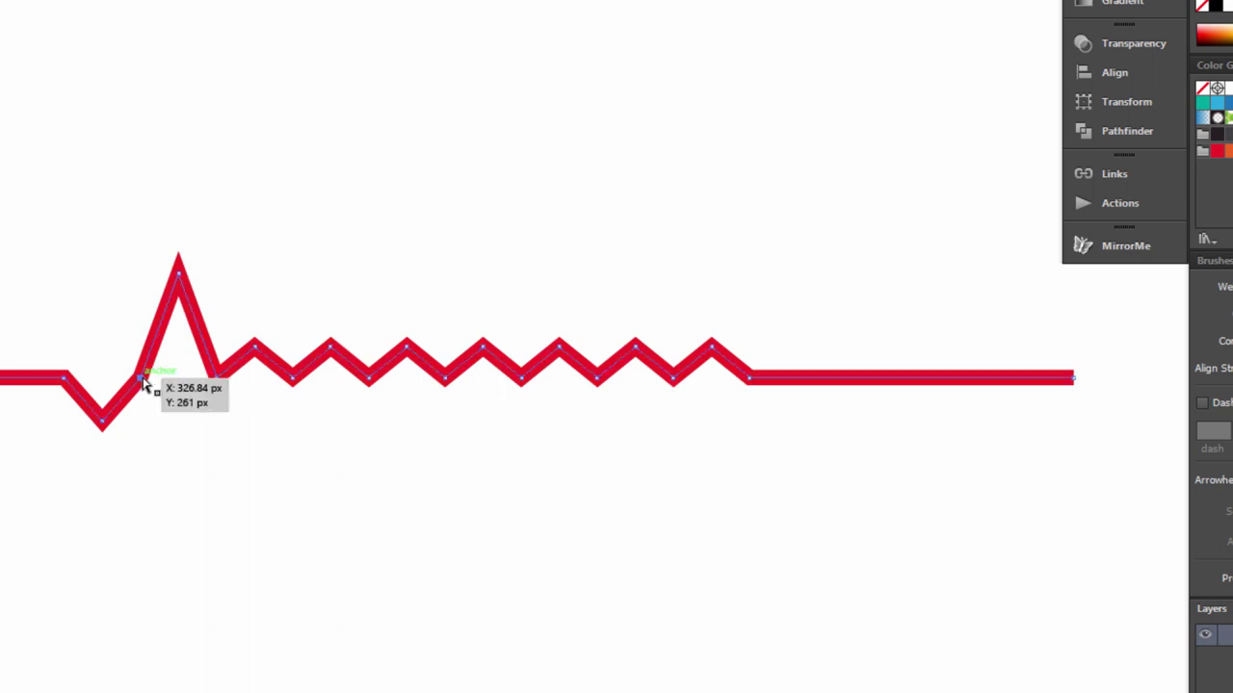
pyautogui.moveTo(142, 381); pyautogui.dragTo(129, 384)
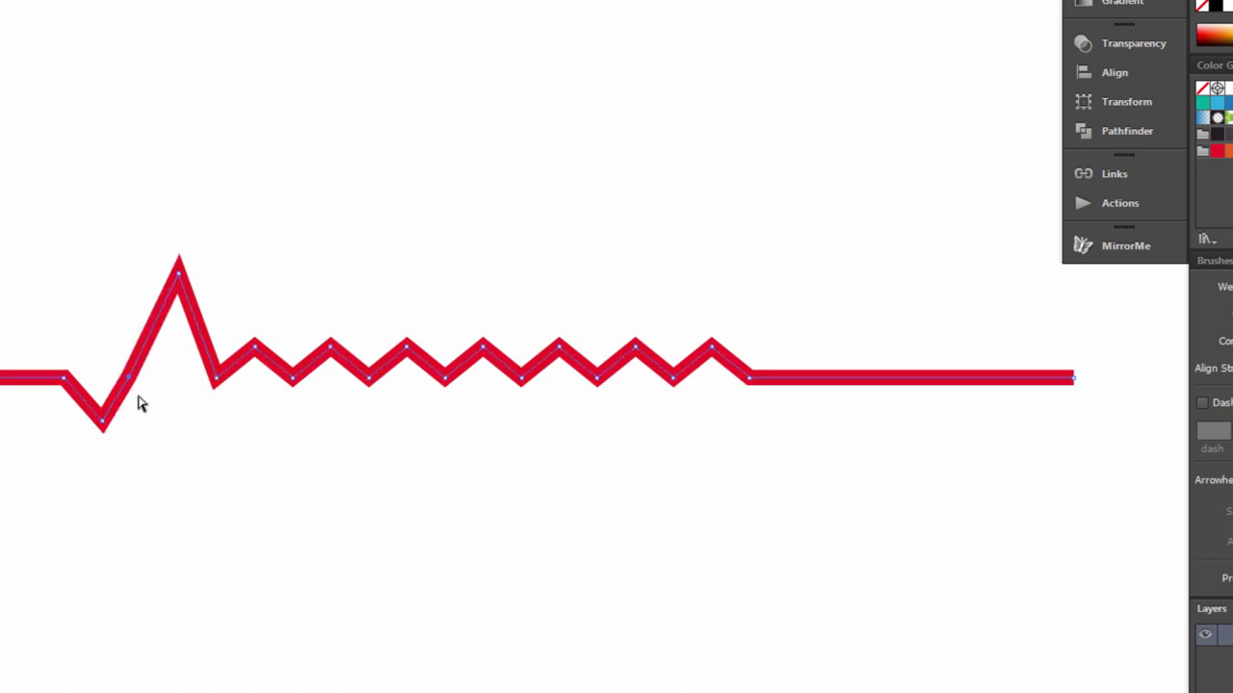
pyautogui.click(140, 406)
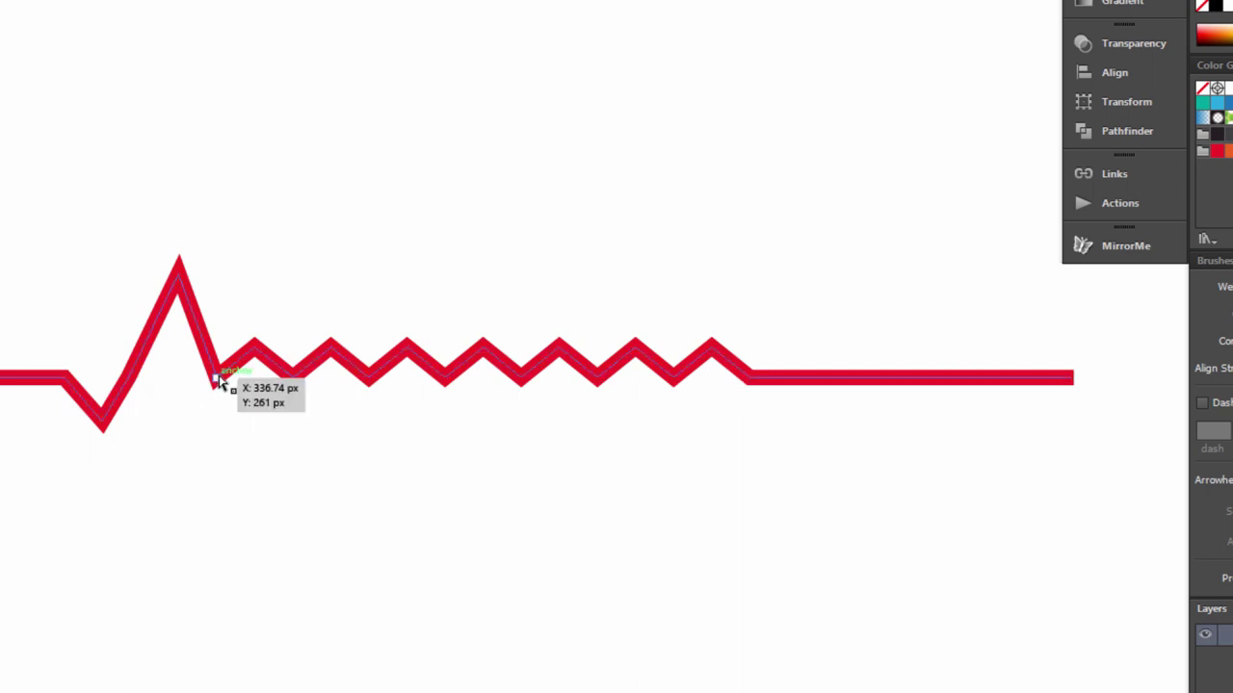
pyautogui.click(253, 346)
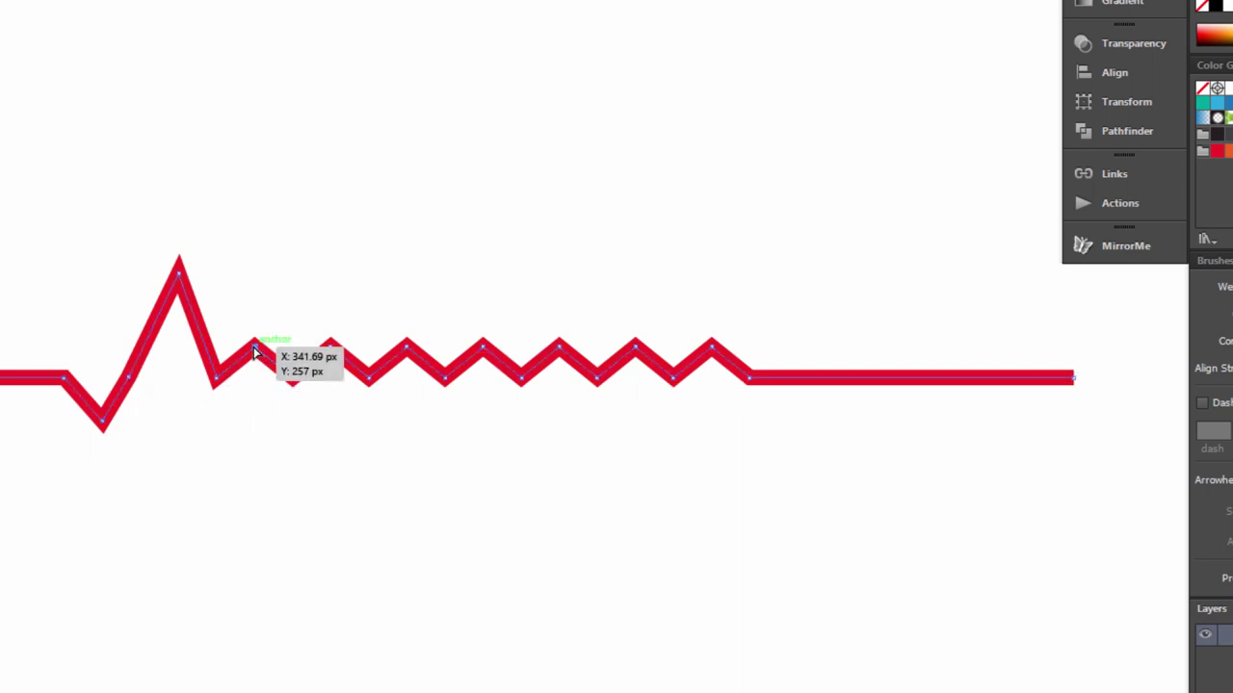
pyautogui.moveTo(253, 347); pyautogui.dragTo(255, 384)
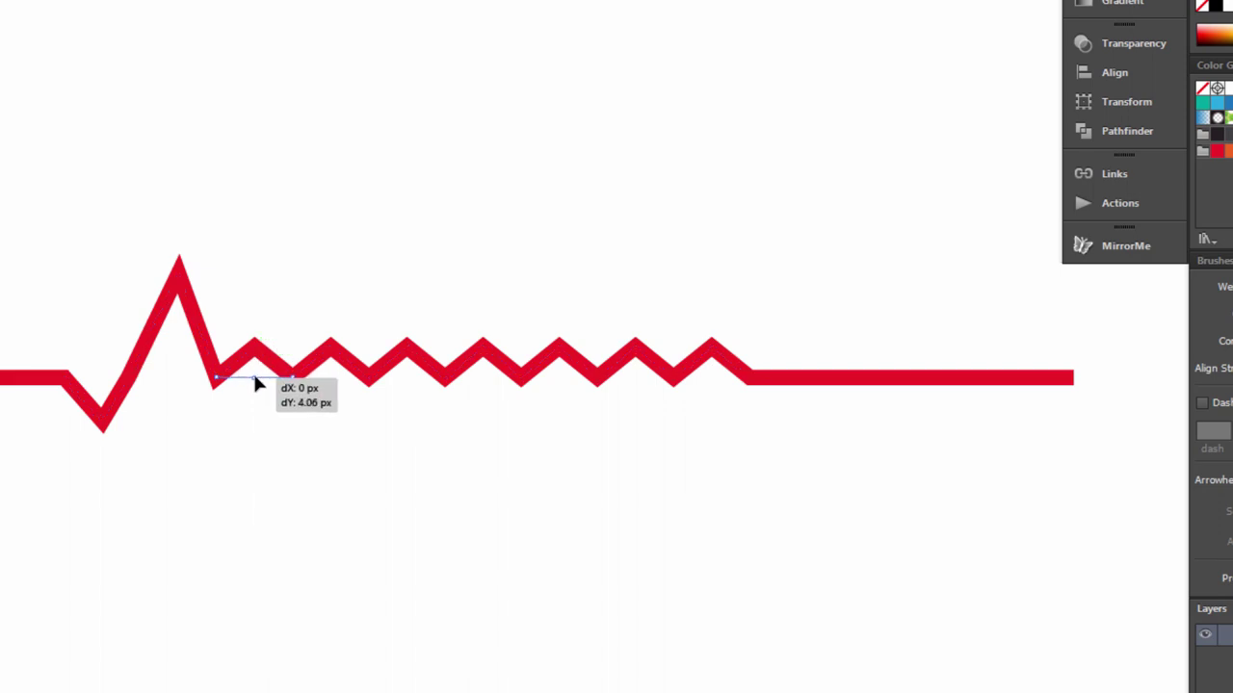
# Step: Zoom in on the pulse and pull the next zigzag peak up into a tall spike
pyautogui.press('z')
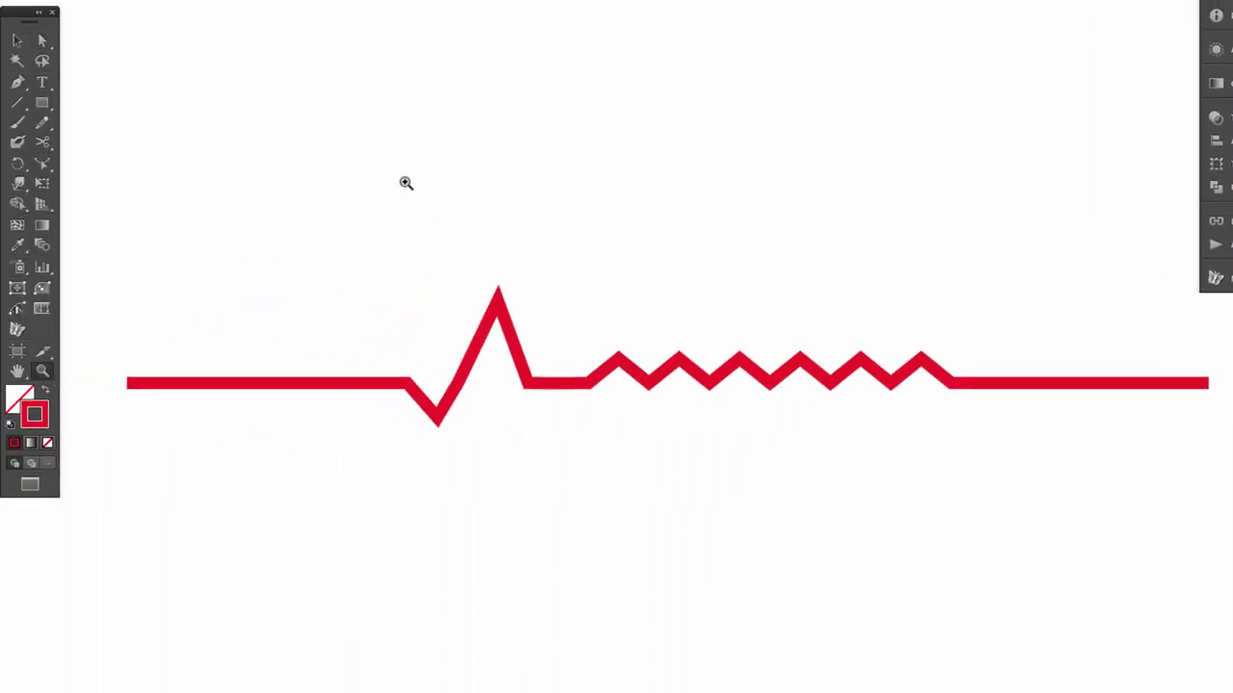
pyautogui.moveTo(322, 151); pyautogui.dragTo(960, 498)
pyautogui.click(46, 41)
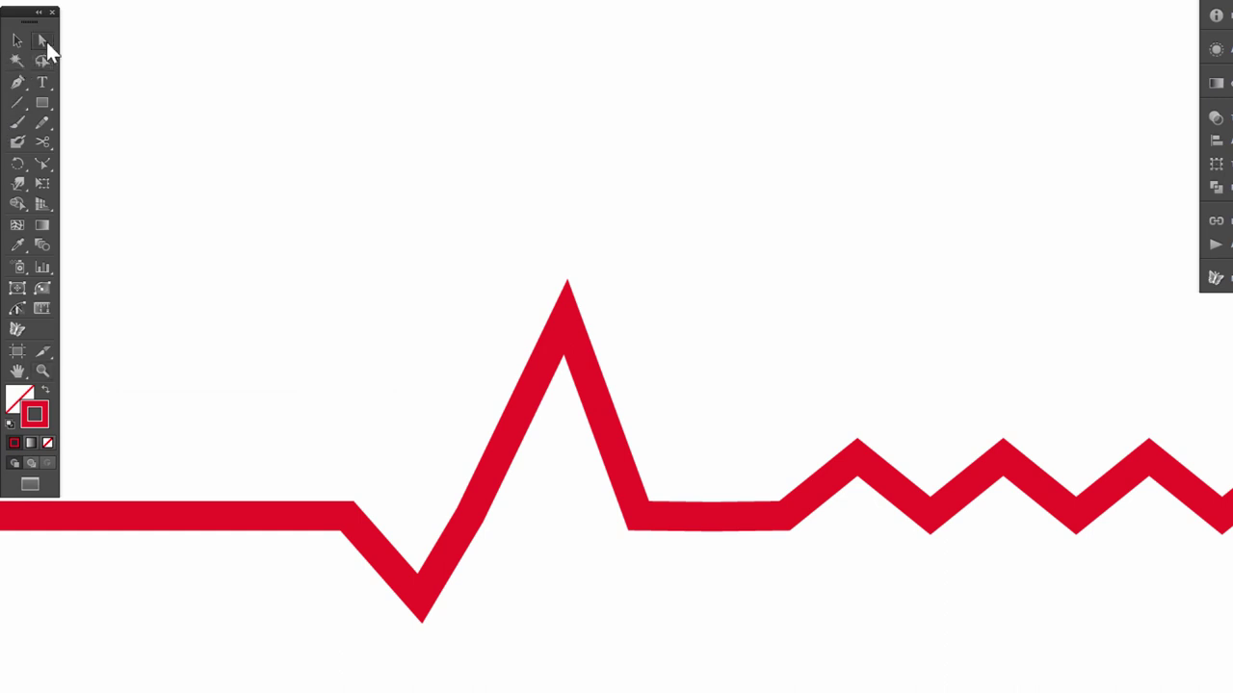
pyautogui.click(735, 518)
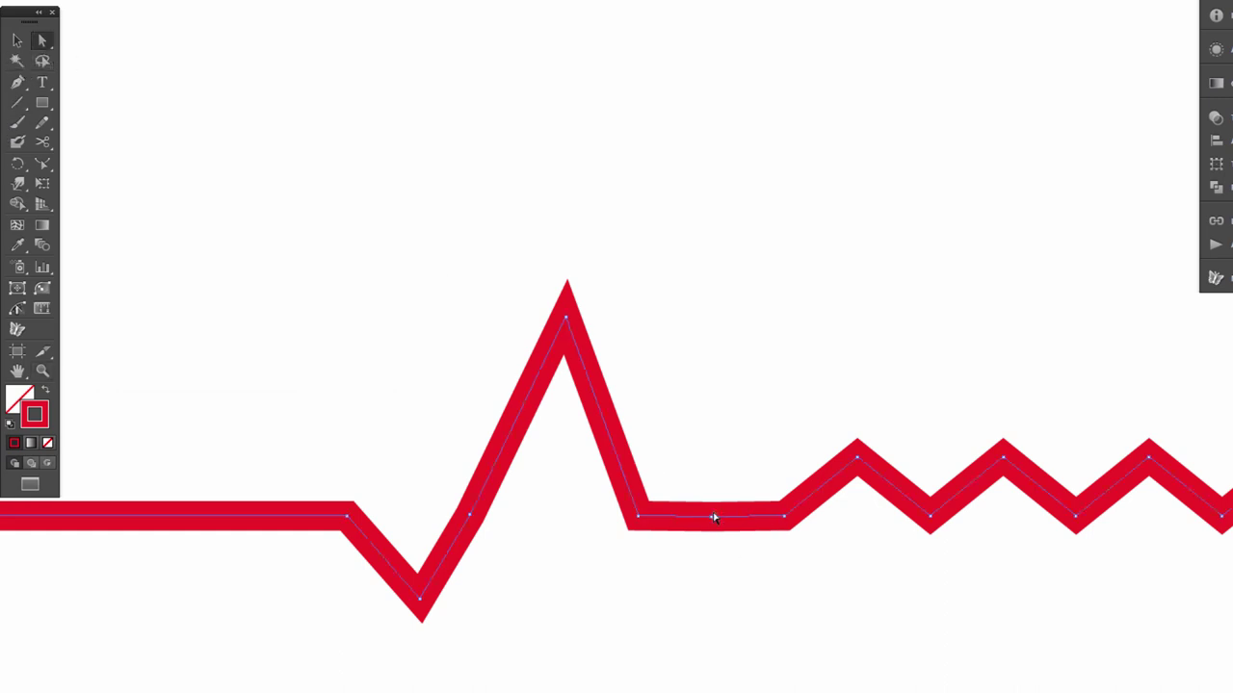
pyautogui.click(717, 547)
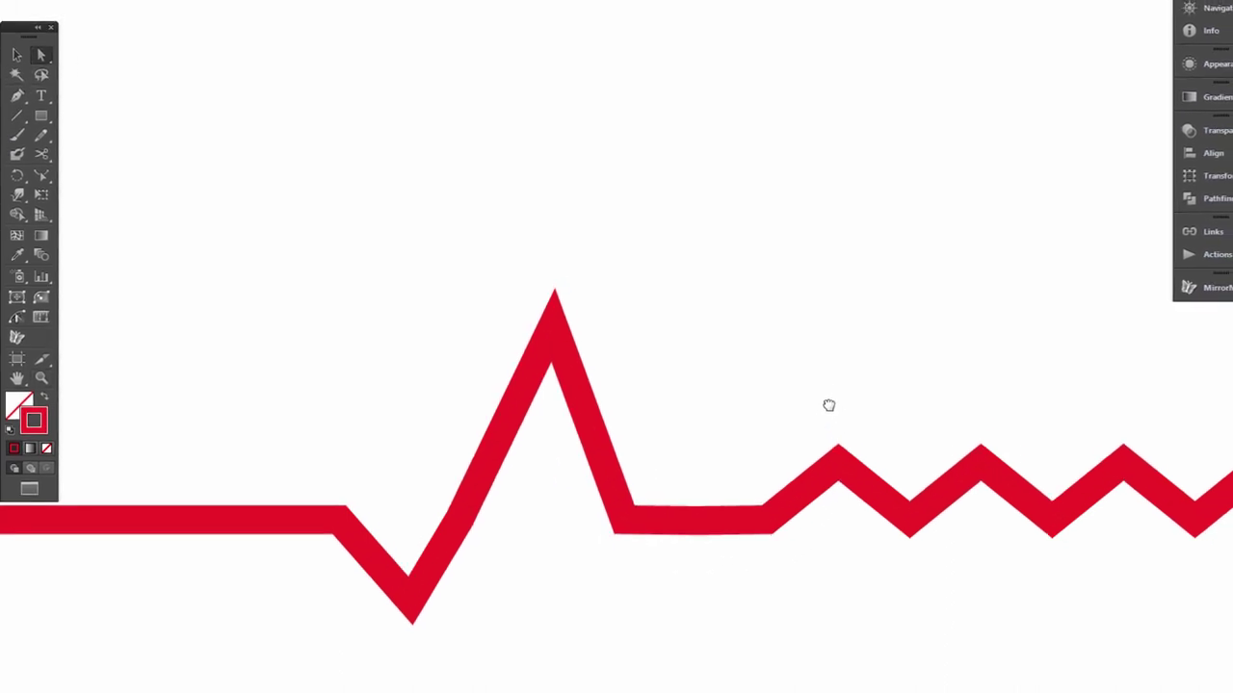
pyautogui.moveTo(829, 406)
pyautogui.mouseDown()
pyautogui.moveTo(636, 591)
pyautogui.moveTo(676, 116)
pyautogui.mouseUp()
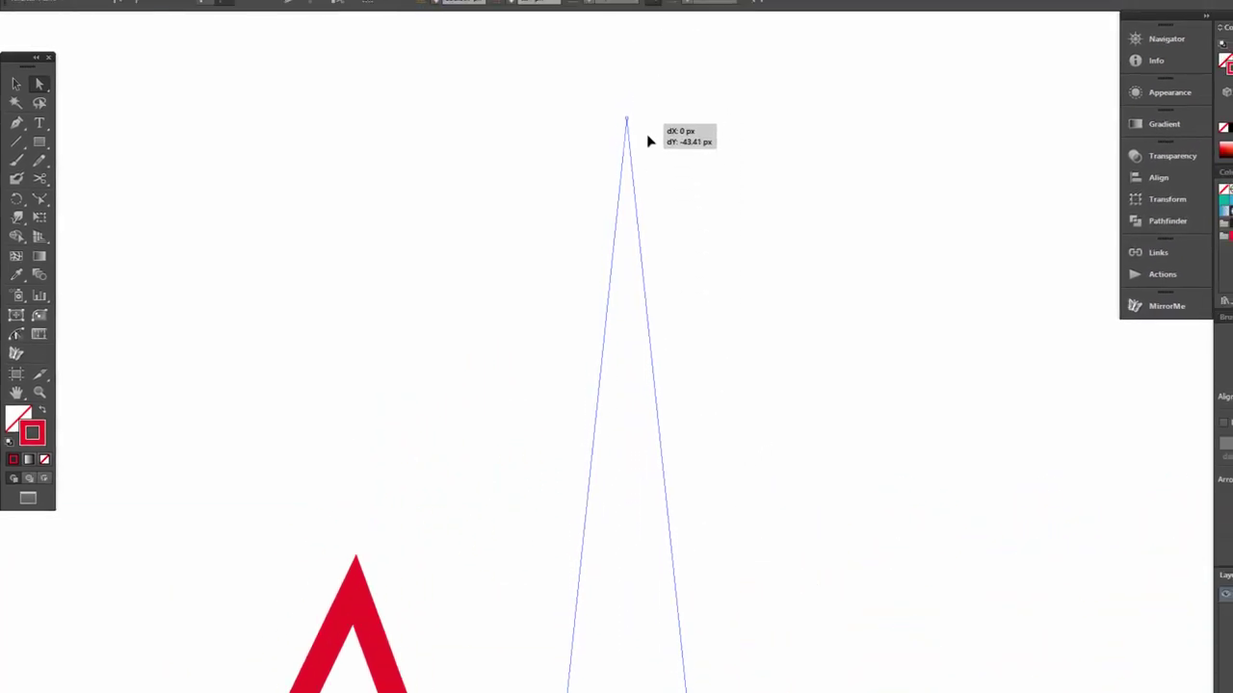
pyautogui.moveTo(676, 117); pyautogui.dragTo(676, 213)
pyautogui.moveTo(779, 471); pyautogui.dragTo(685, 375)
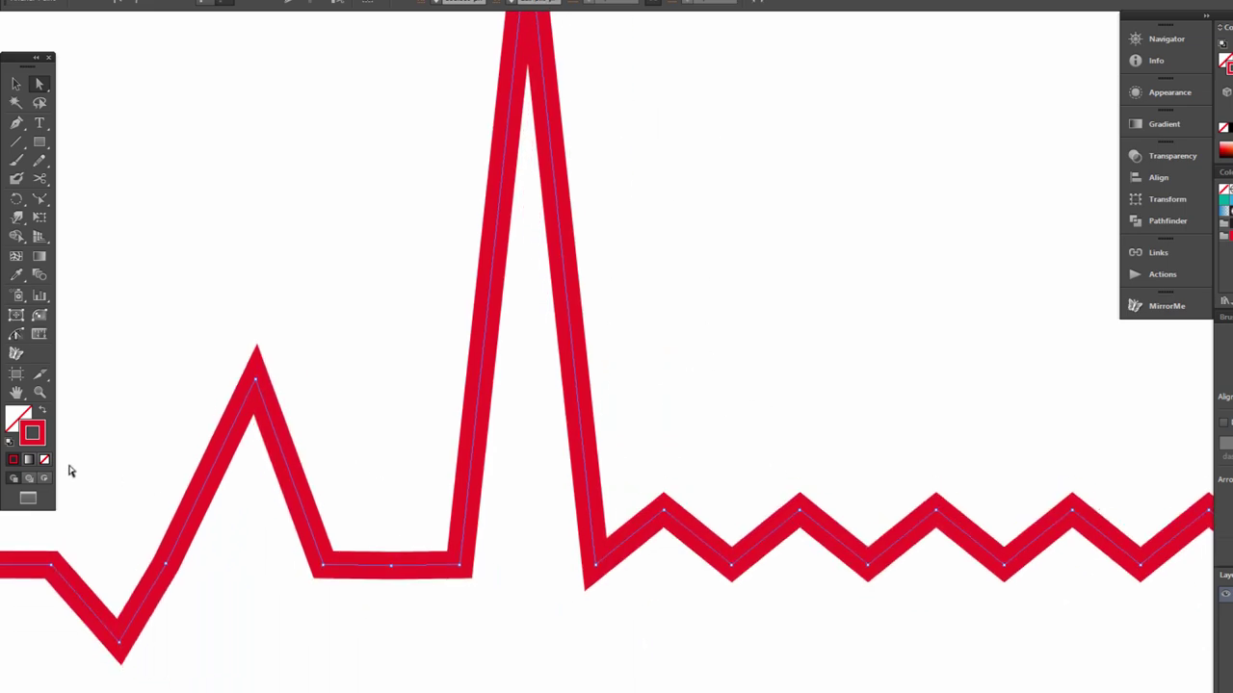
# Step: Pull the following anchor down into a deep trough right after the tall spike
pyautogui.click(40, 392)
pyautogui.keyDown('alt'); pyautogui.click(441, 470); pyautogui.keyUp('alt')
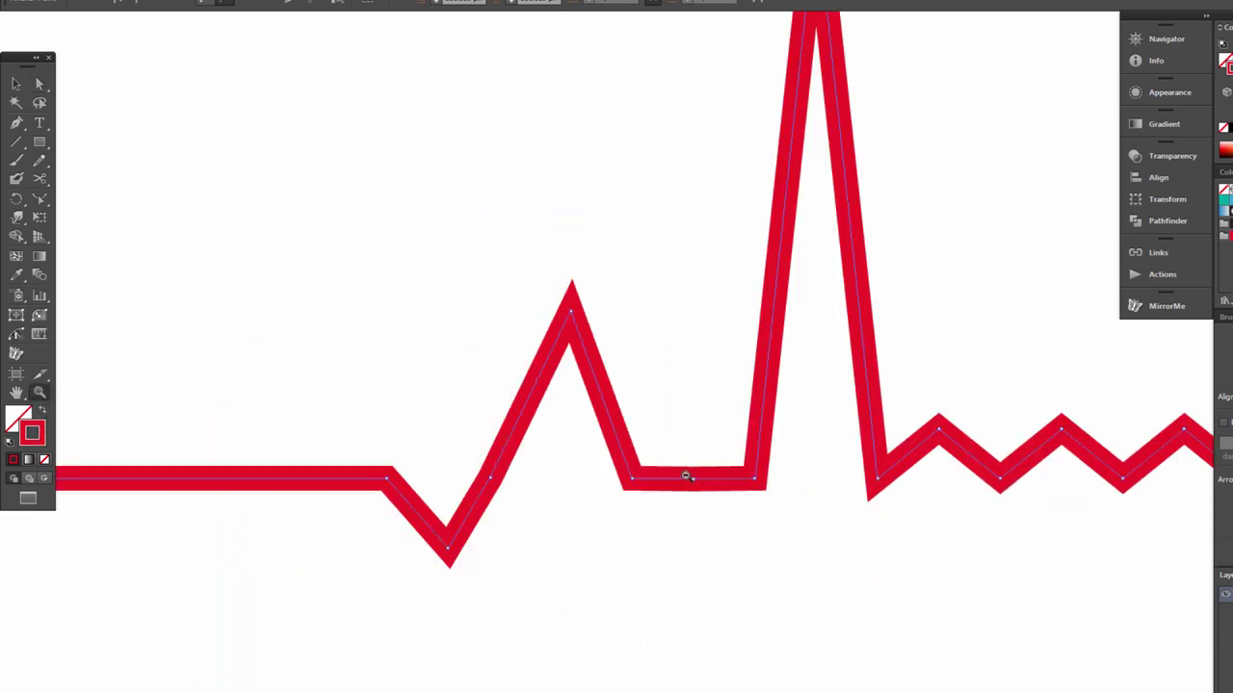
pyautogui.keyDown('alt'); pyautogui.click(806, 473); pyautogui.keyUp('alt')
pyautogui.keyDown('alt'); pyautogui.click(592, 481); pyautogui.keyUp('alt')
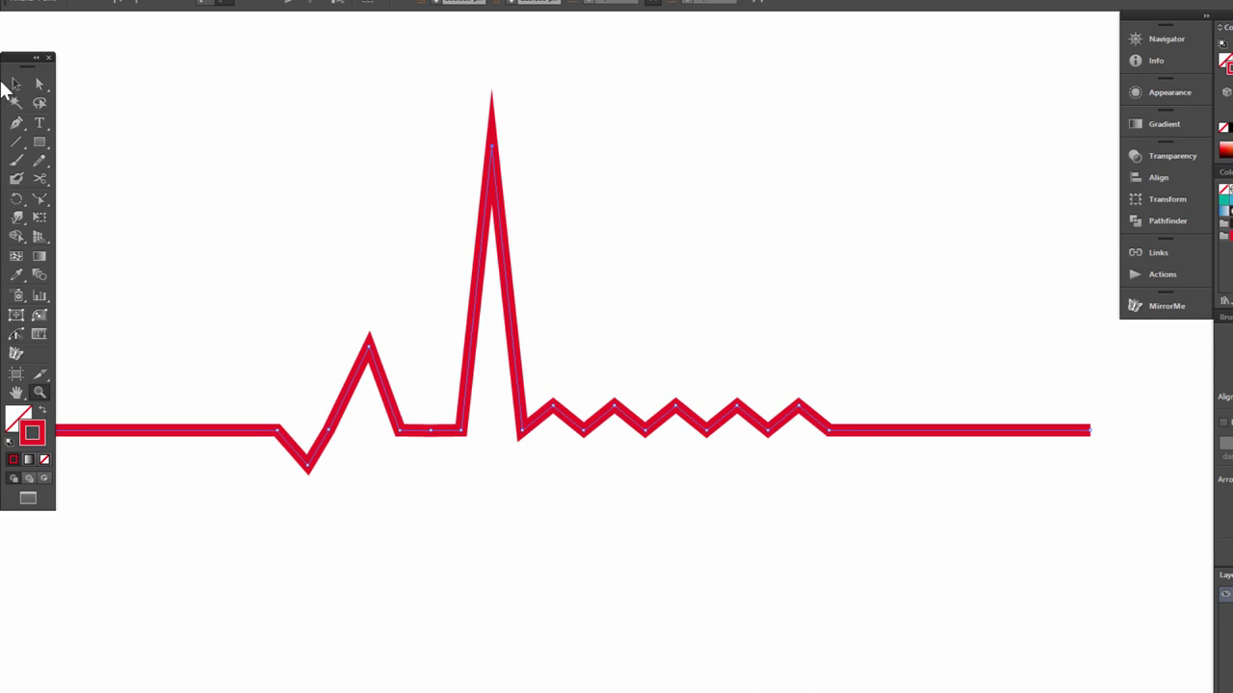
pyautogui.press('a')
pyautogui.moveTo(553, 401); pyautogui.dragTo(559, 665)
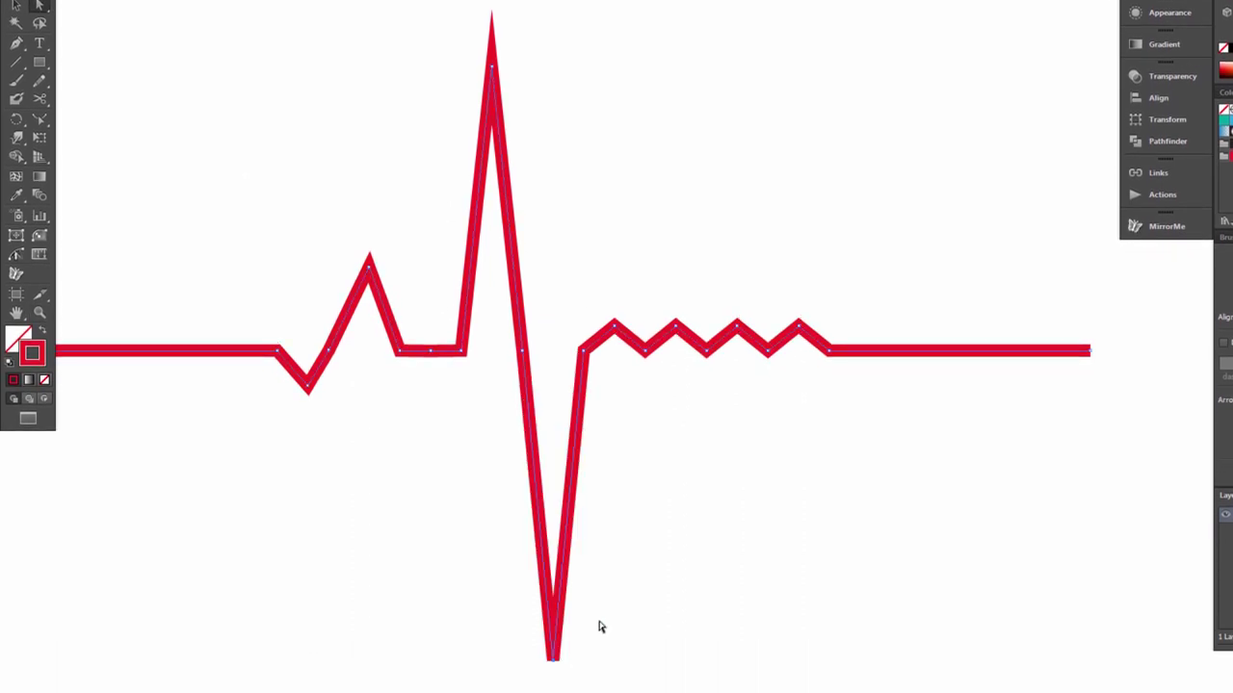
pyautogui.click(665, 563)
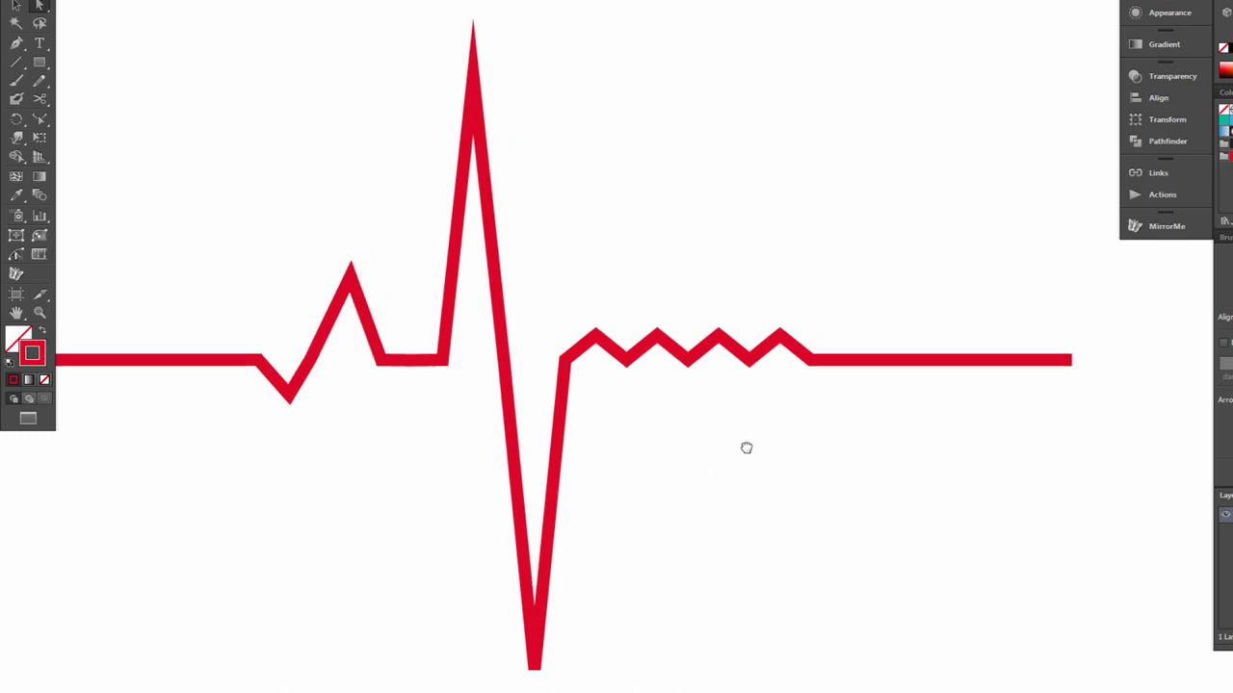
pyautogui.moveTo(748, 448); pyautogui.dragTo(707, 485)
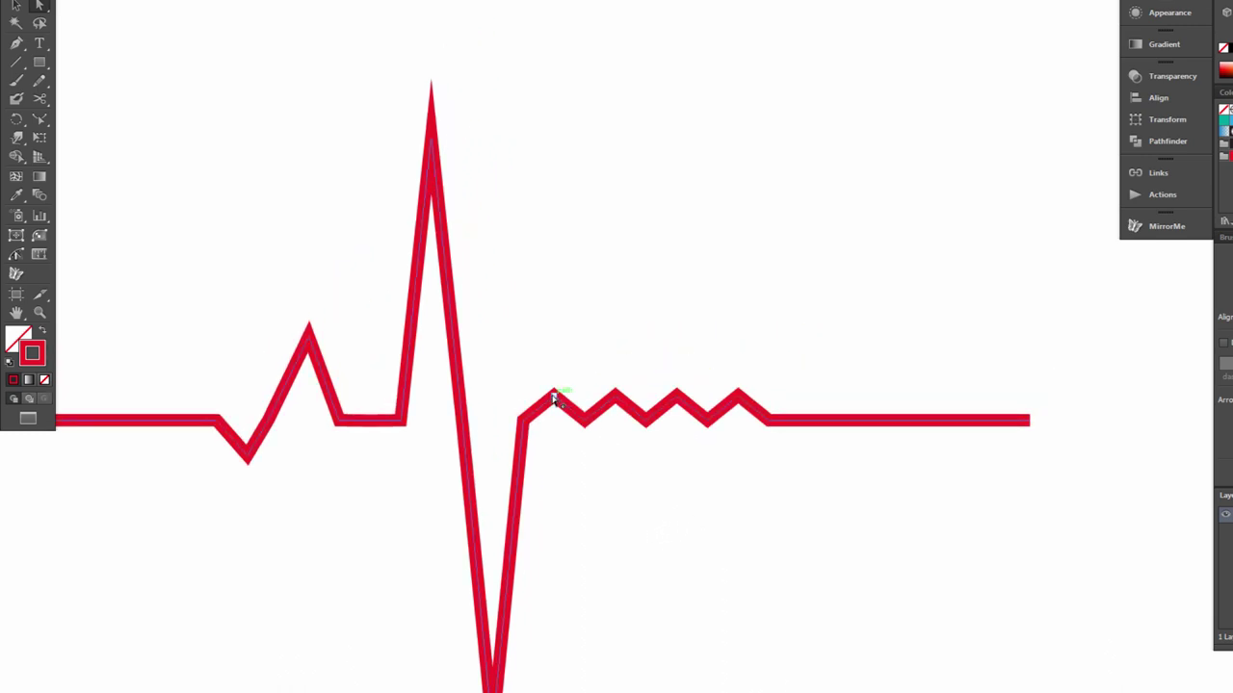
# Step: Raise the next two zigzag peaks into smaller bumps and deepen the dip after them
pyautogui.moveTo(553, 395); pyautogui.dragTo(554, 279)
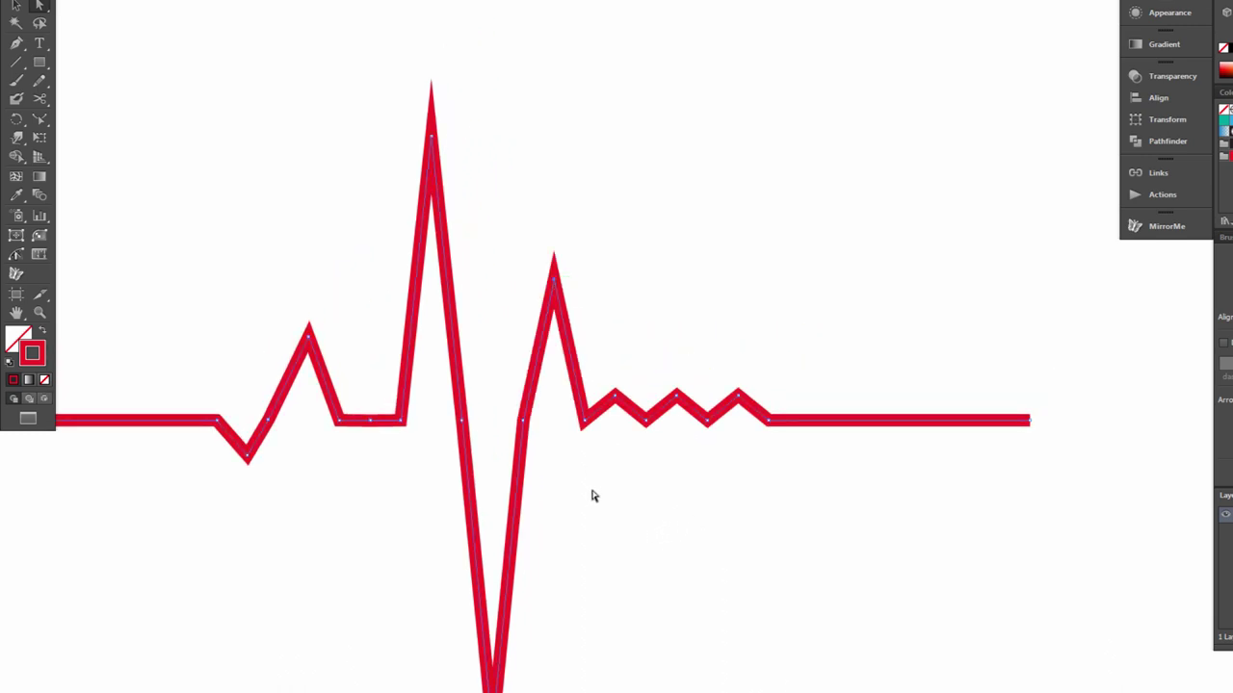
pyautogui.click(614, 396)
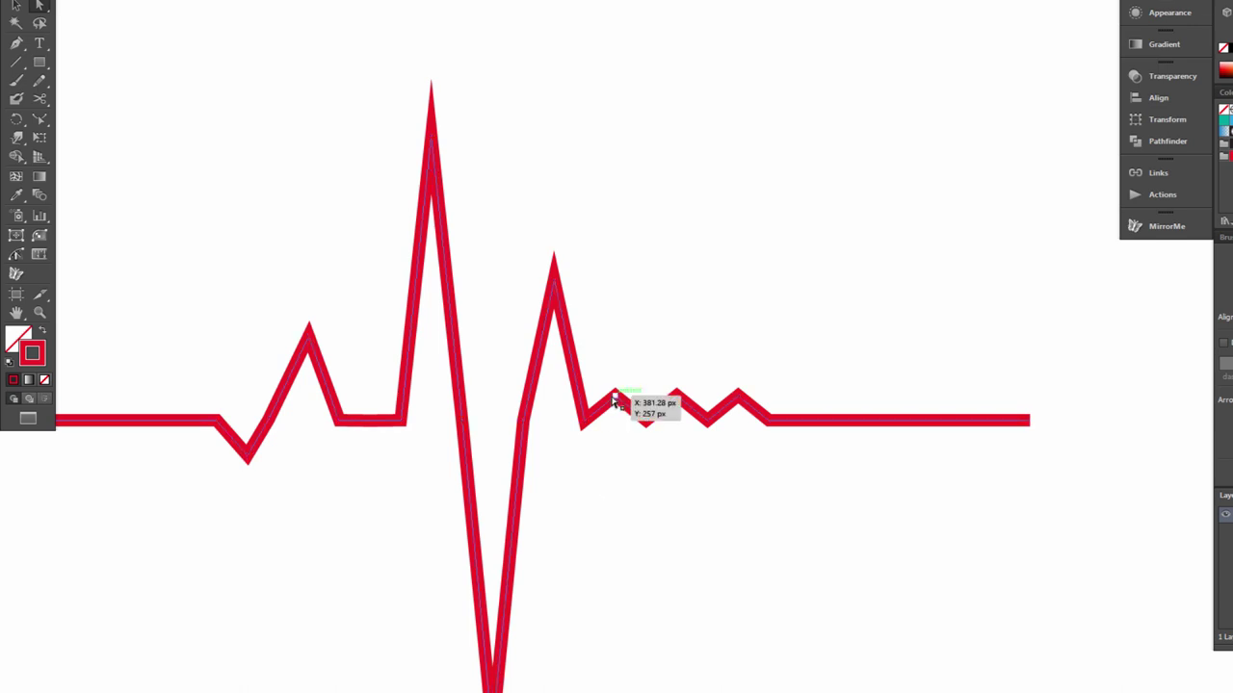
pyautogui.moveTo(616, 397); pyautogui.dragTo(624, 337)
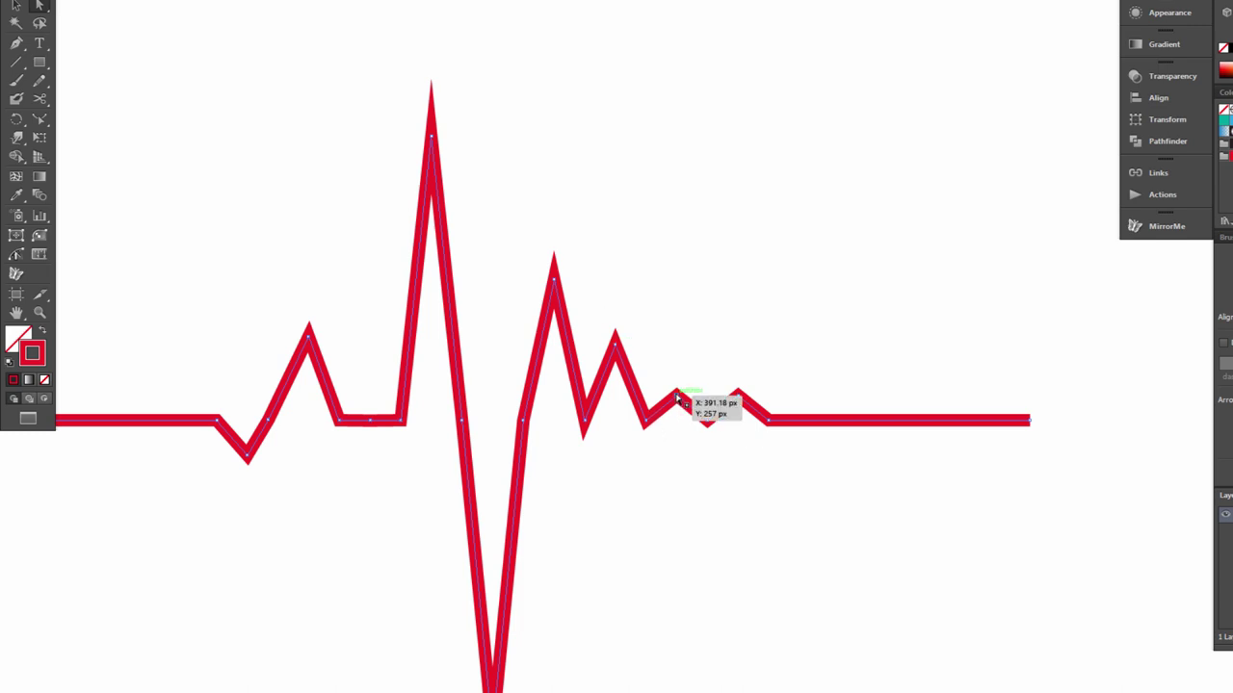
pyautogui.moveTo(677, 395); pyautogui.dragTo(677, 471)
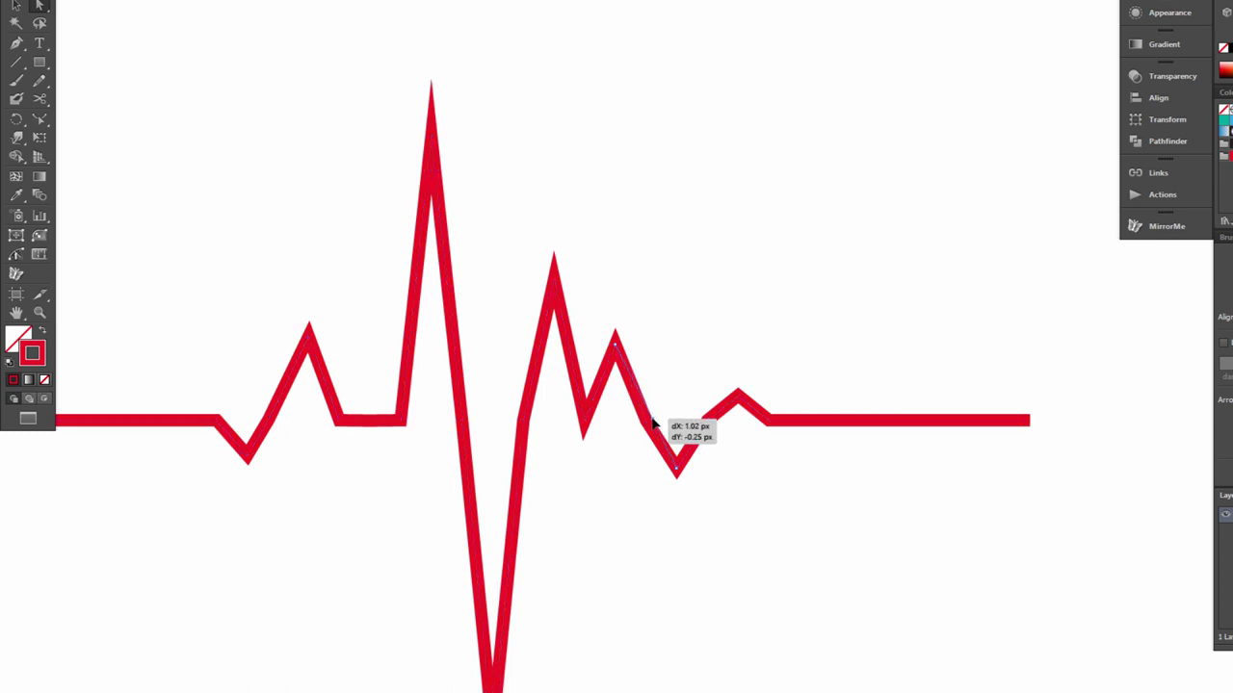
# Step: Flatten the last remaining zigzag peak onto the baseline
pyautogui.click(661, 508)
pyautogui.click(739, 397)
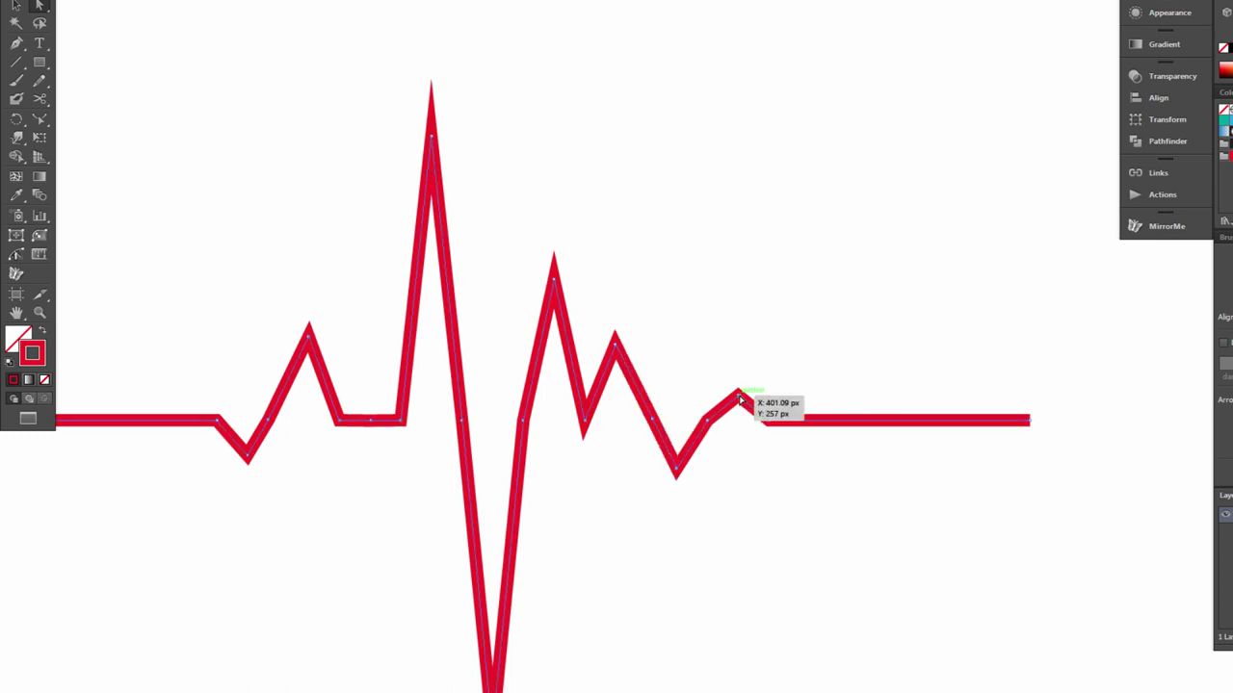
pyautogui.moveTo(740, 397); pyautogui.dragTo(738, 426)
pyautogui.click(771, 536)
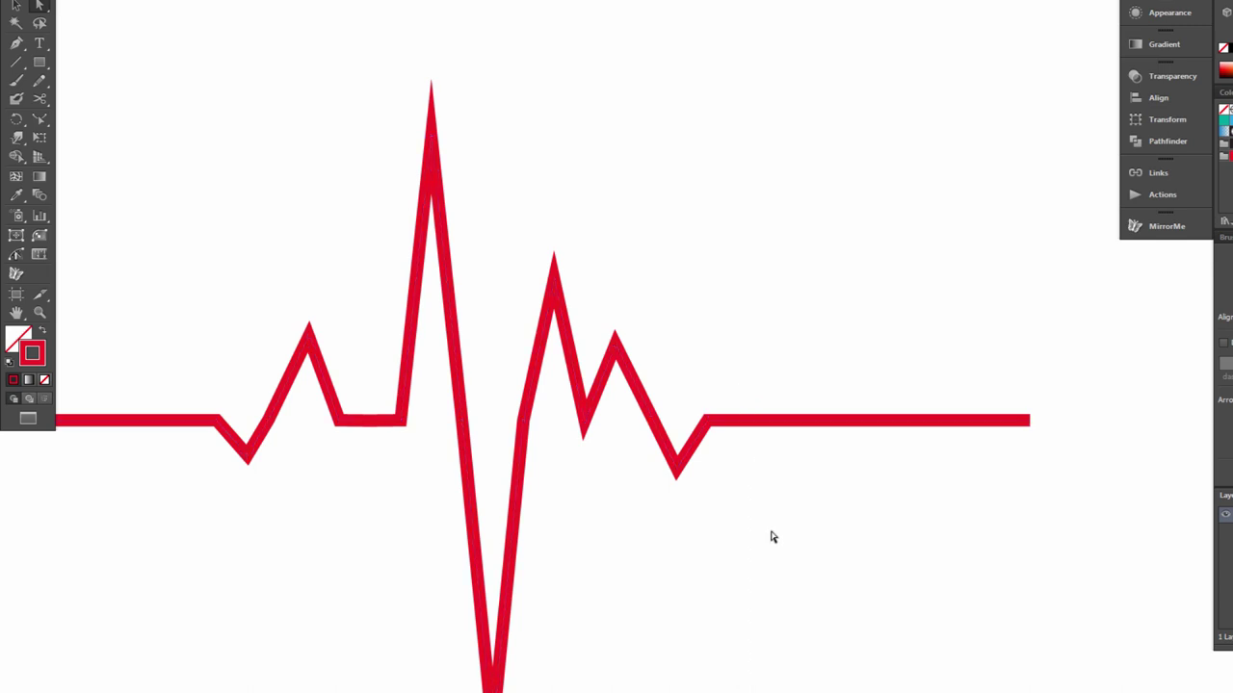
pyautogui.moveTo(747, 538)
pyautogui.mouseDown()
pyautogui.moveTo(853, 504)
pyautogui.moveTo(853, 418)
pyautogui.moveTo(781, 407)
pyautogui.moveTo(775, 418)
pyautogui.mouseUp()
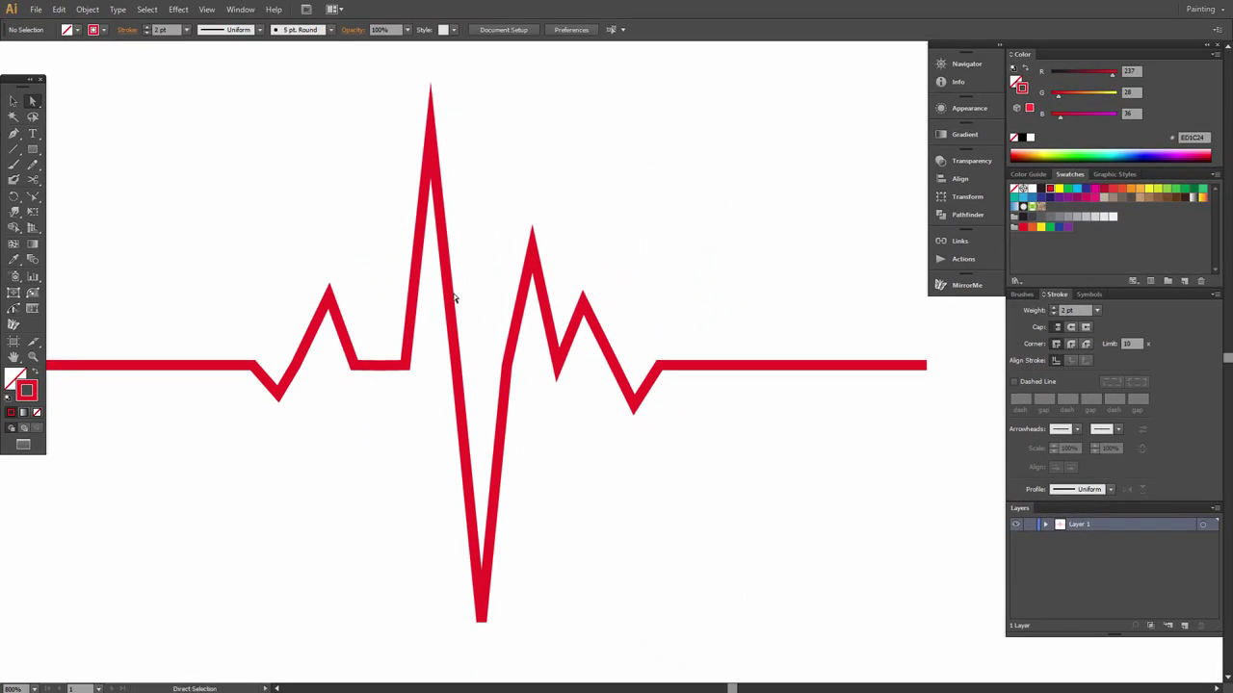
# Step: Select the whole heartbeat path and give its stroke Round Join and Round Cap
pyautogui.click(31, 356)
pyautogui.keyDown('alt'); pyautogui.click(483, 308); pyautogui.keyUp('alt')
pyautogui.moveTo(582, 390); pyautogui.dragTo(509, 381)
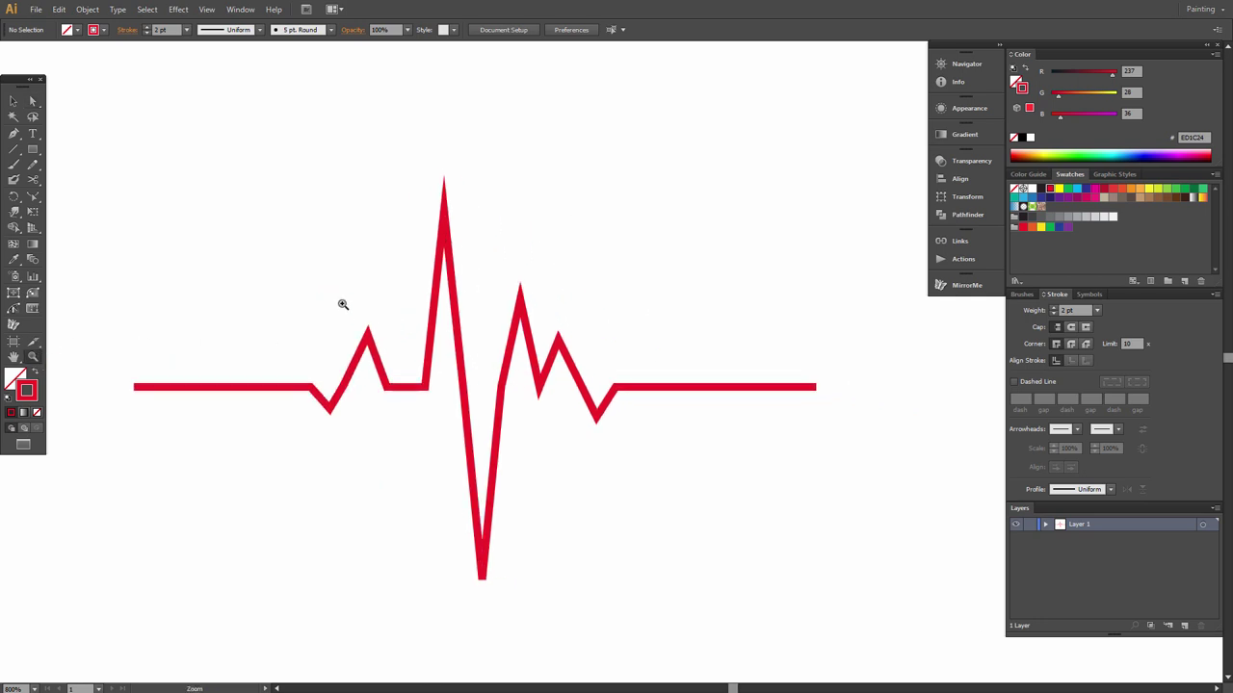
pyautogui.click(13, 102)
pyautogui.moveTo(110, 123)
pyautogui.mouseDown()
pyautogui.moveTo(699, 486)
pyautogui.moveTo(866, 608)
pyautogui.mouseUp()
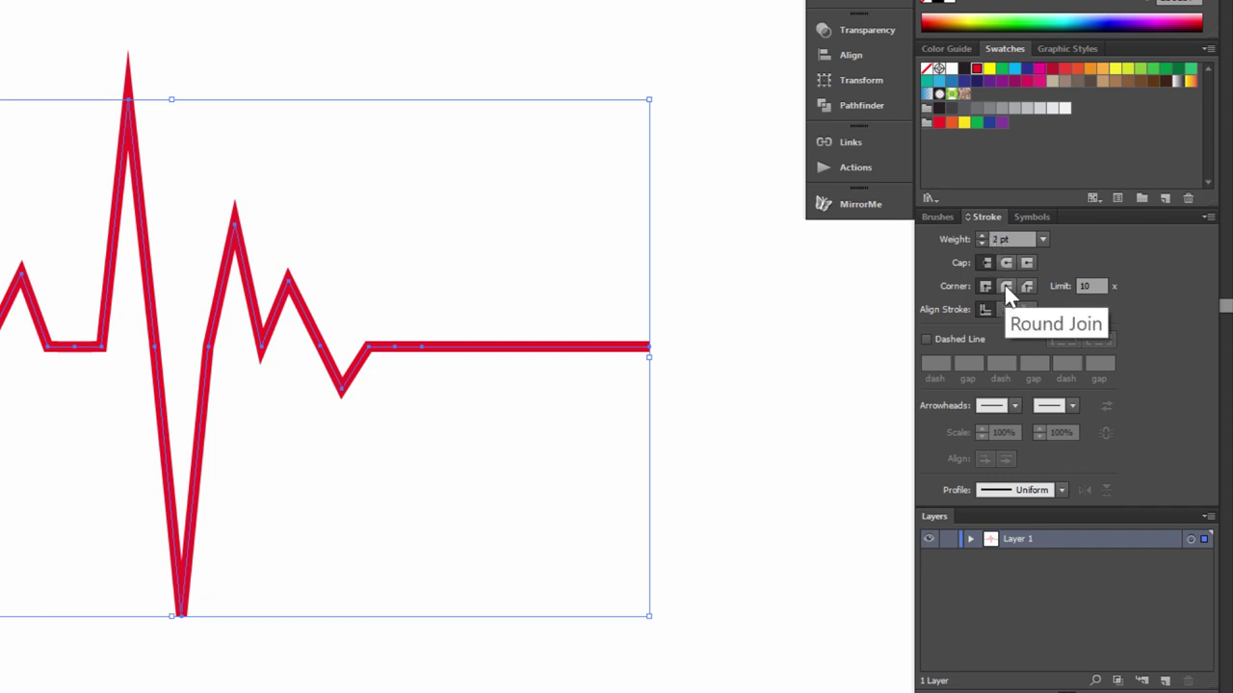
pyautogui.click(1007, 289)
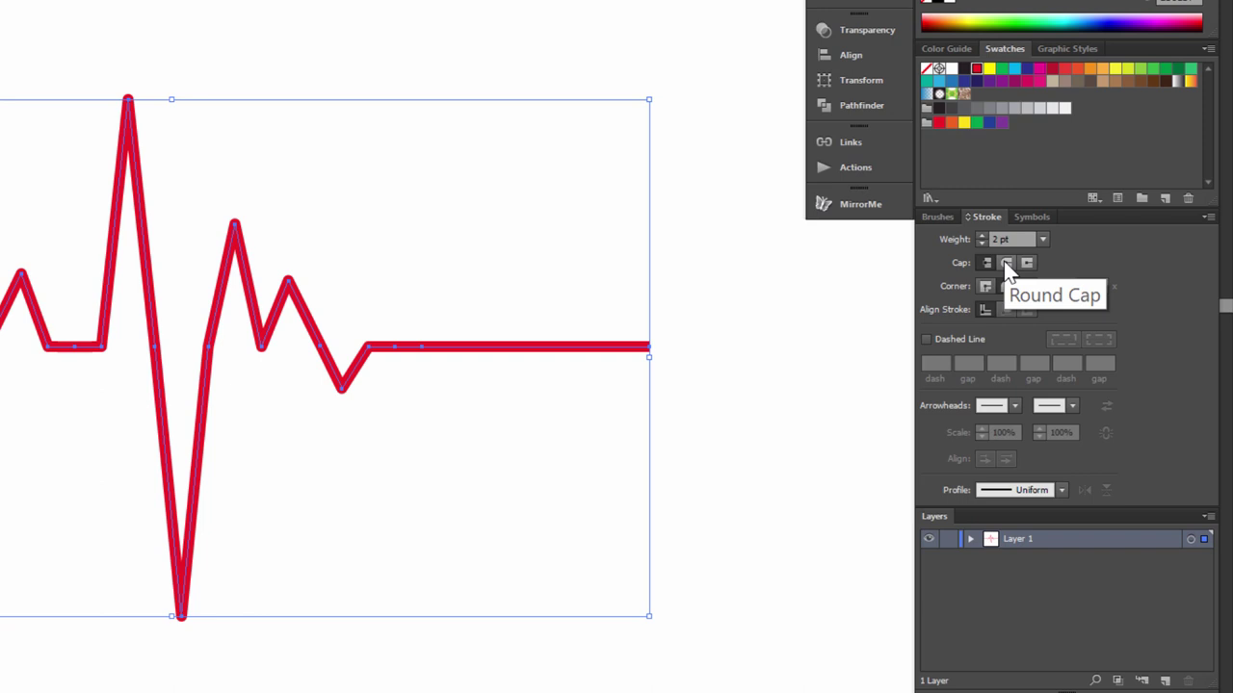
pyautogui.click(1005, 263)
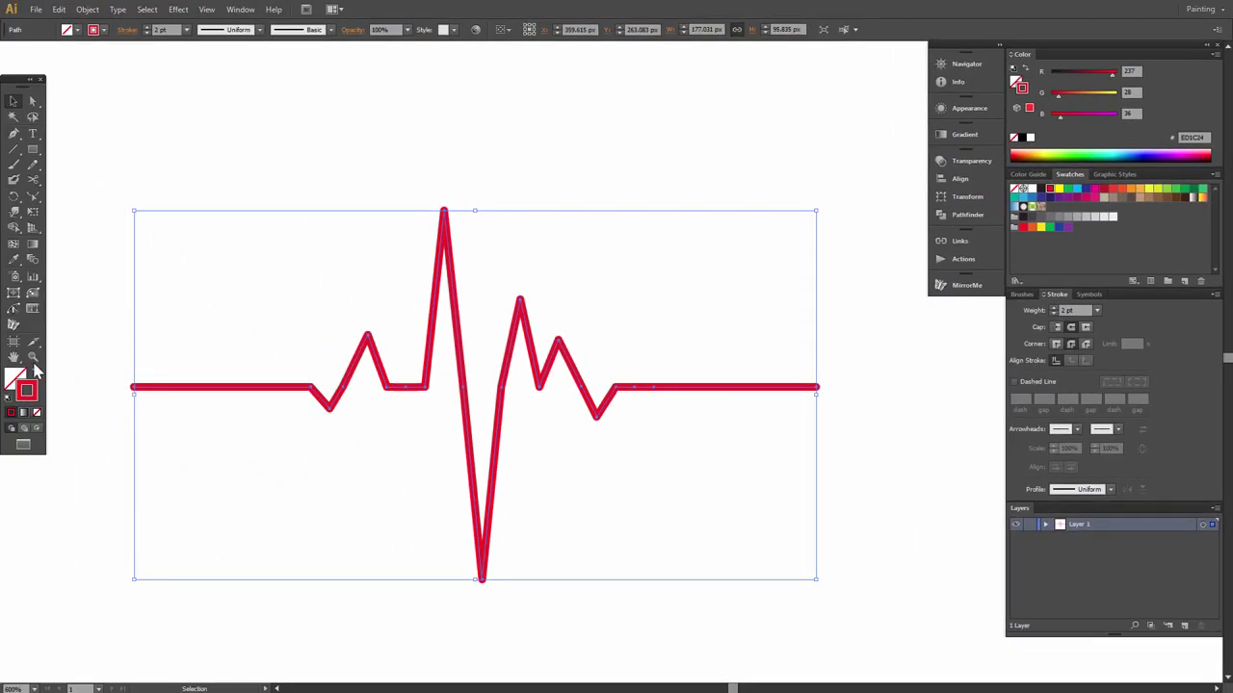
# Step: Alt-drag a copy of the heartbeat pulse to the right, joining the original end to end
pyautogui.hotkey('ctrl', 'shift', 'a')
pyautogui.hotkey('ctrl', '-')
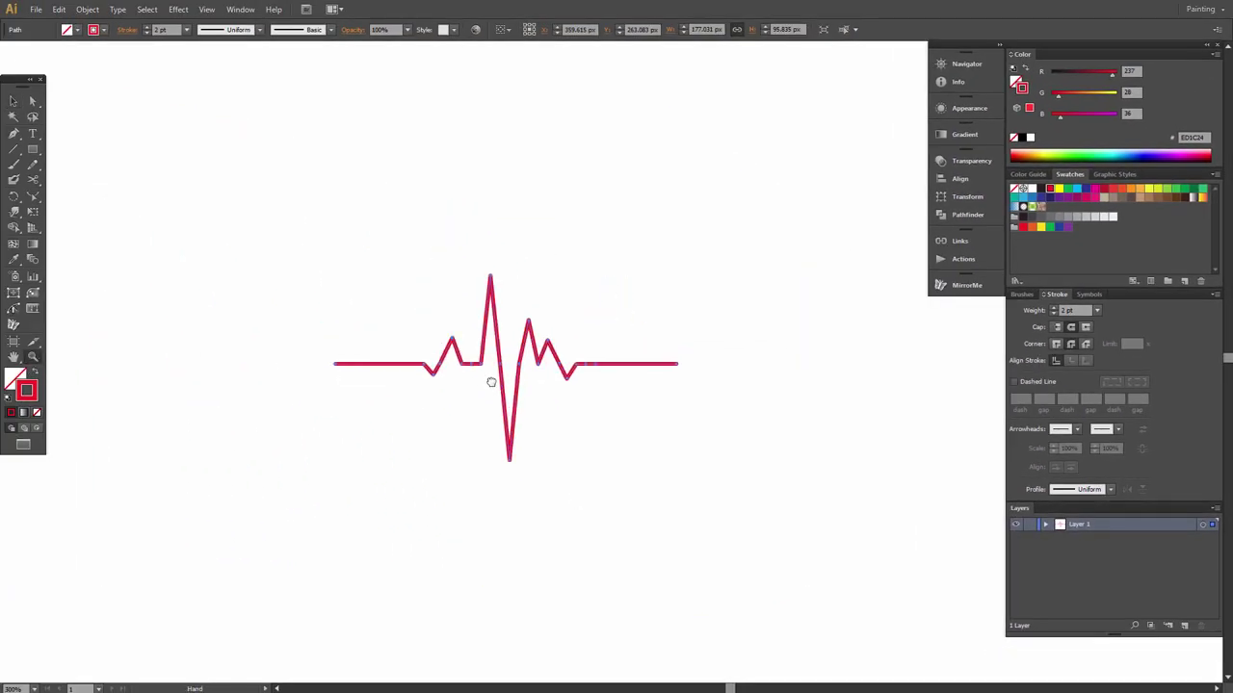
pyautogui.moveTo(492, 382); pyautogui.dragTo(369, 368)
pyautogui.click(13, 100)
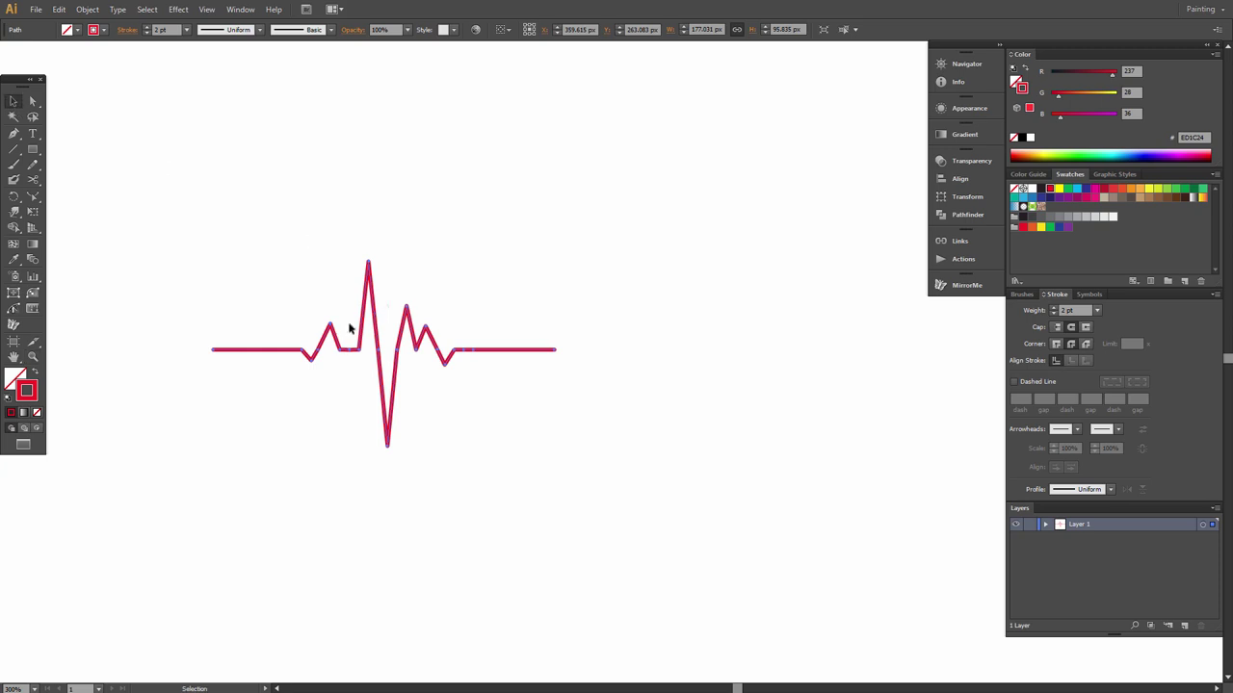
pyautogui.moveTo(275, 355)
pyautogui.mouseDown()
pyautogui.moveTo(611, 357)
pyautogui.moveTo(549, 352)
pyautogui.mouseUp()
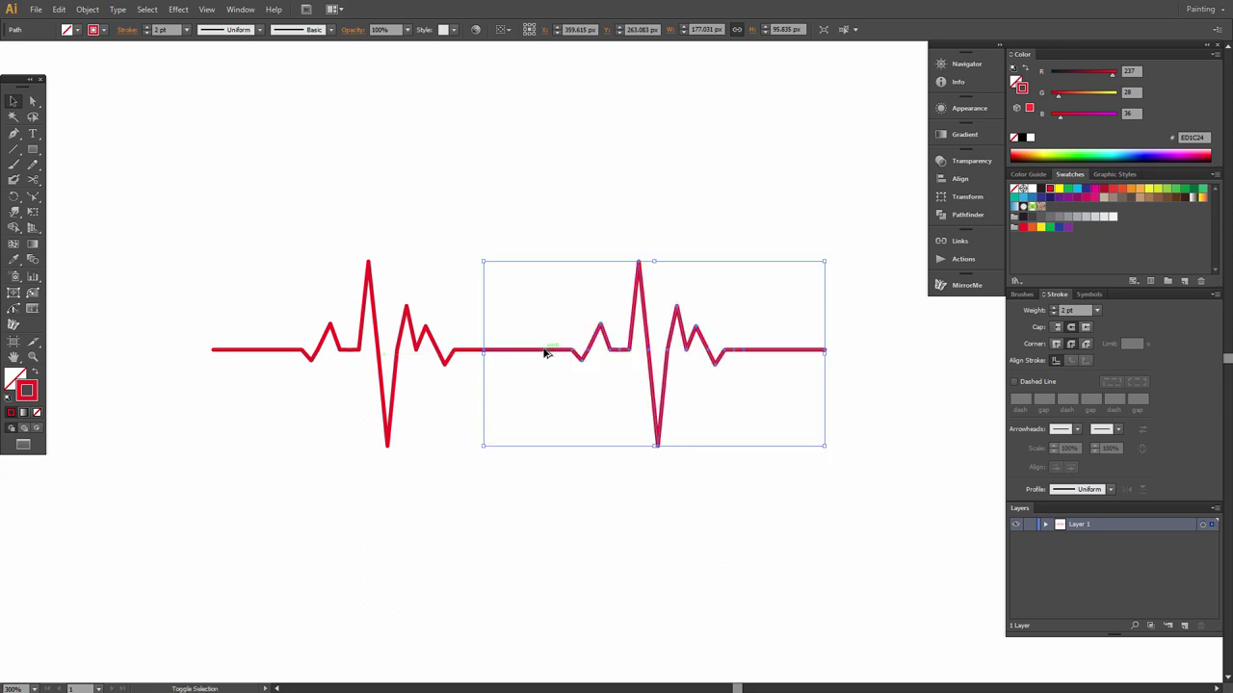
pyautogui.click(569, 455)
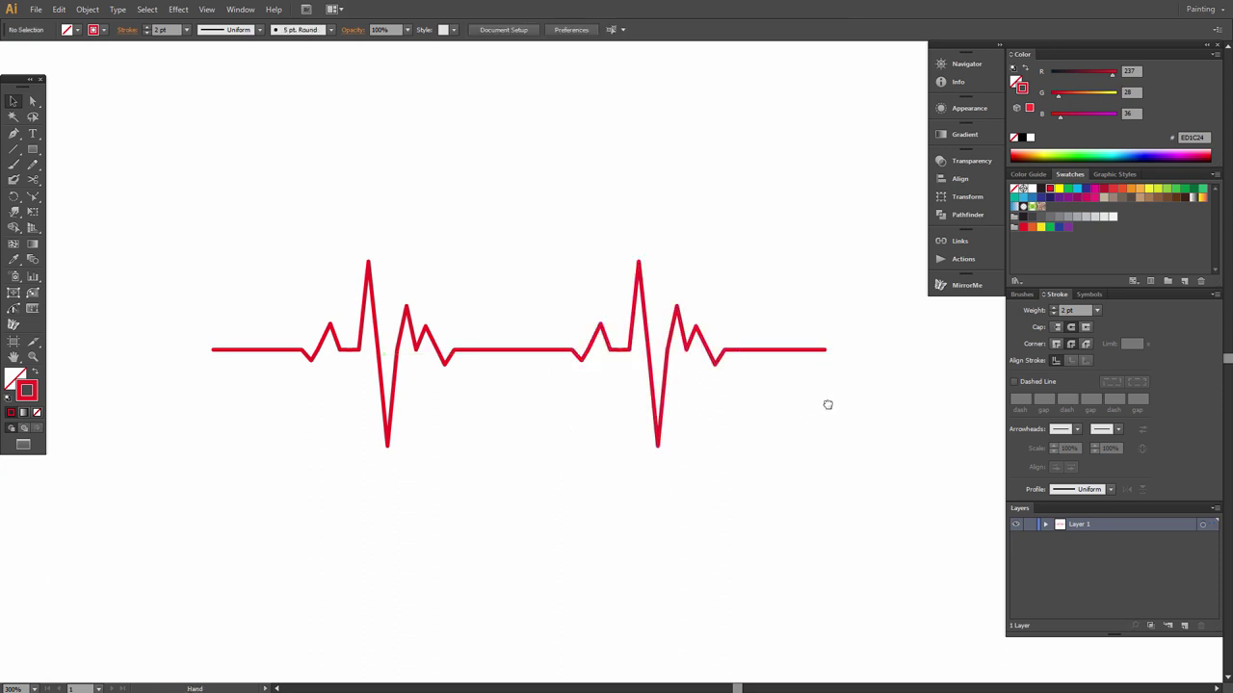
pyautogui.moveTo(825, 404); pyautogui.dragTo(578, 406)
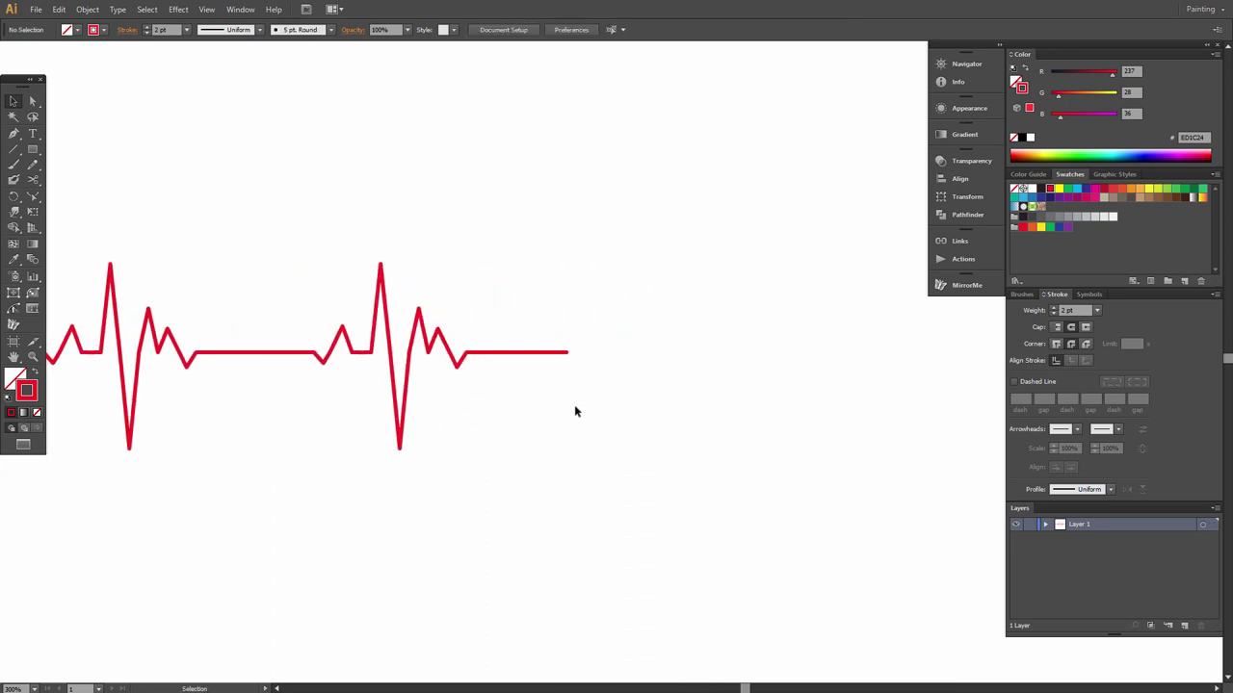
# Step: Put an Arrow 21 round-dot end arrowhead on the line's right end, scaled to 40%
pyautogui.moveTo(390, 239); pyautogui.dragTo(601, 406)
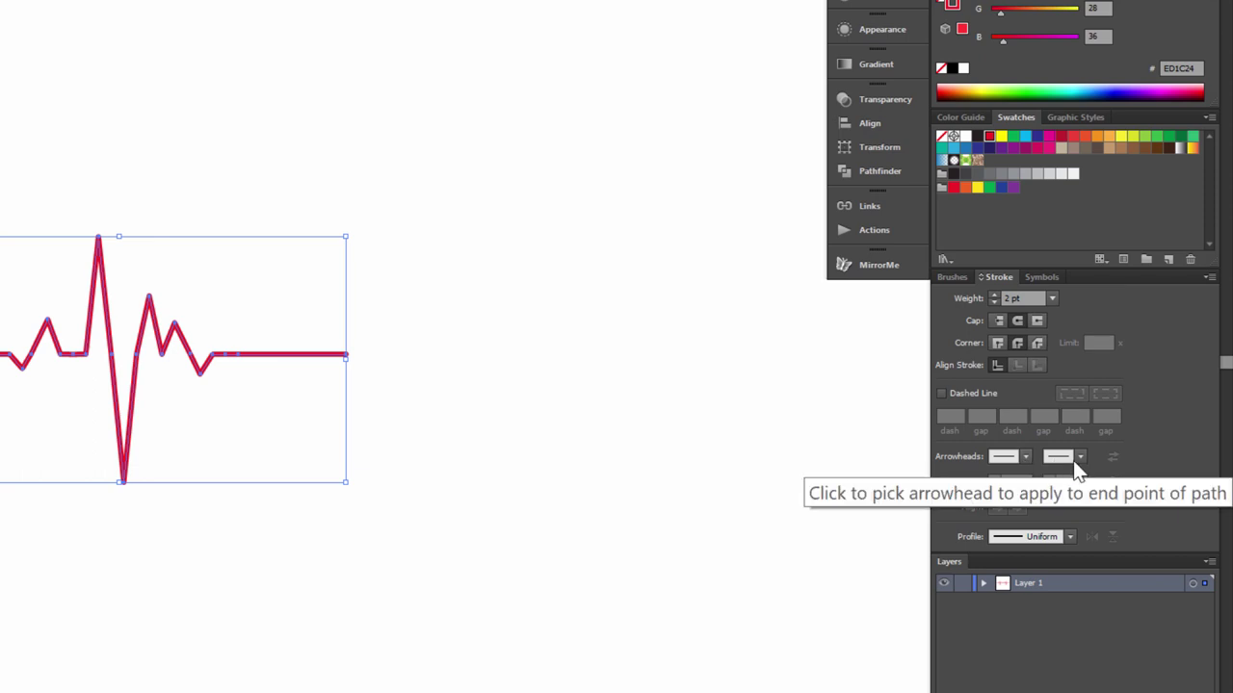
pyautogui.click(1080, 459)
pyautogui.moveTo(1077, 520); pyautogui.dragTo(1016, 599)
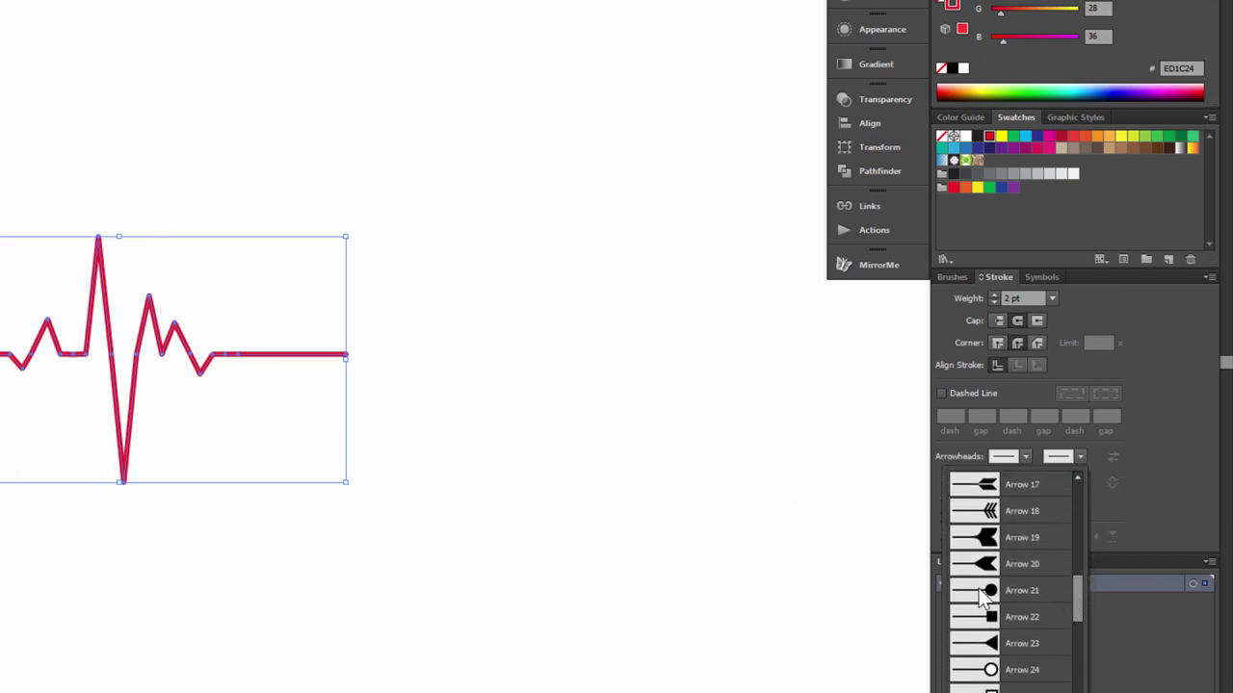
pyautogui.click(981, 590)
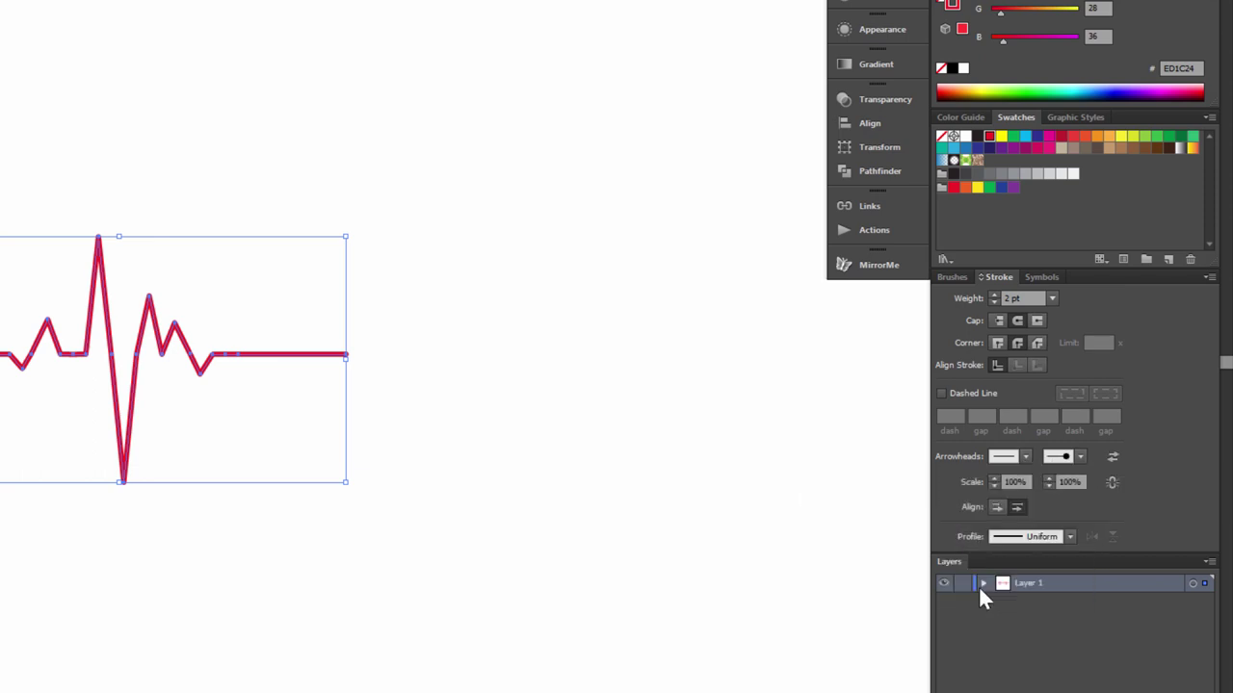
pyautogui.click(1075, 481)
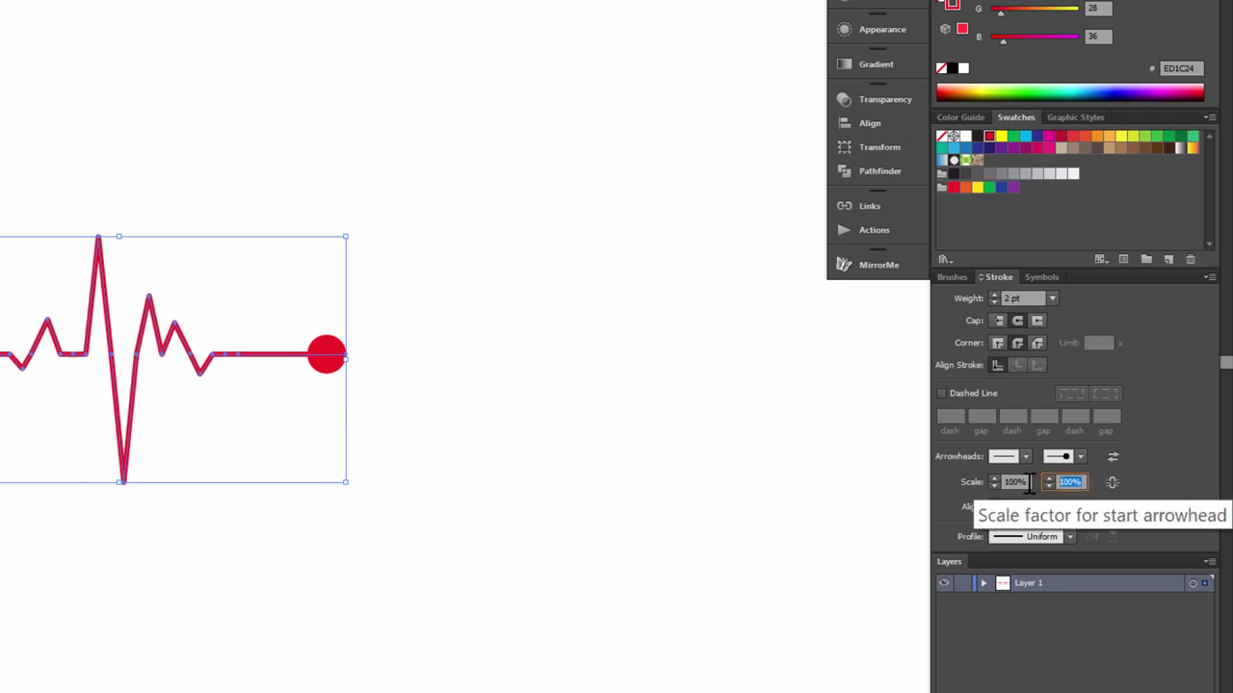
pyautogui.write('40')
pyautogui.press('Tab')
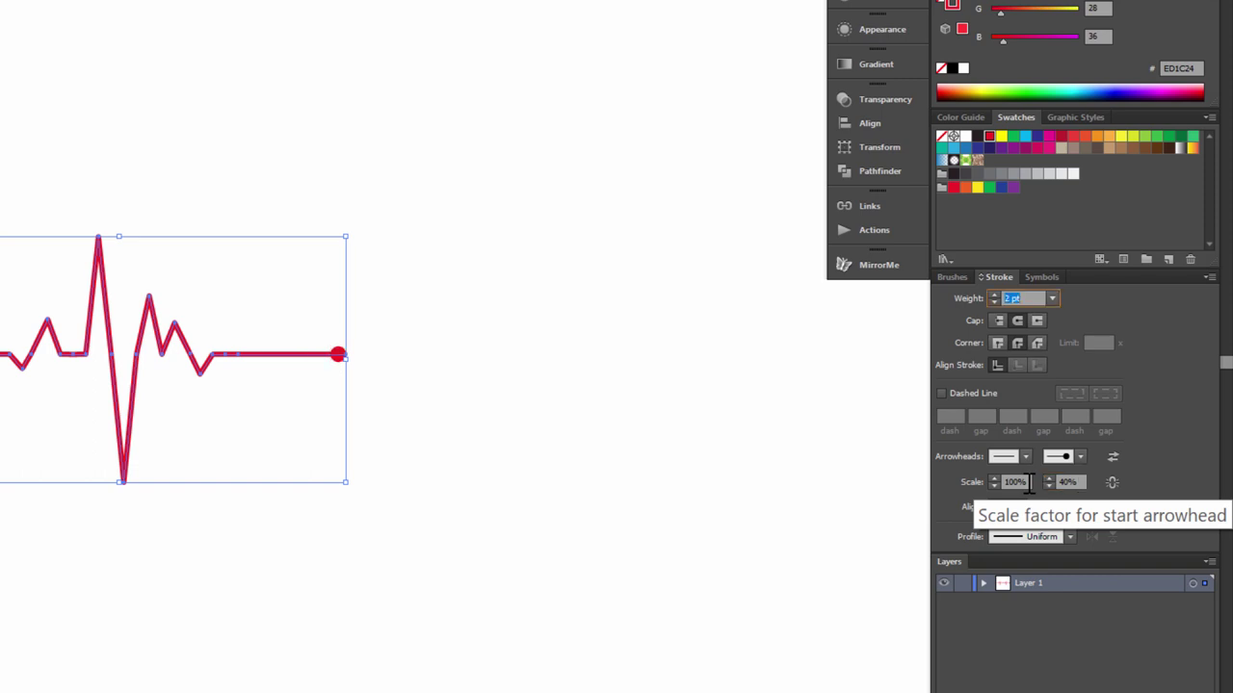
pyautogui.click(357, 464)
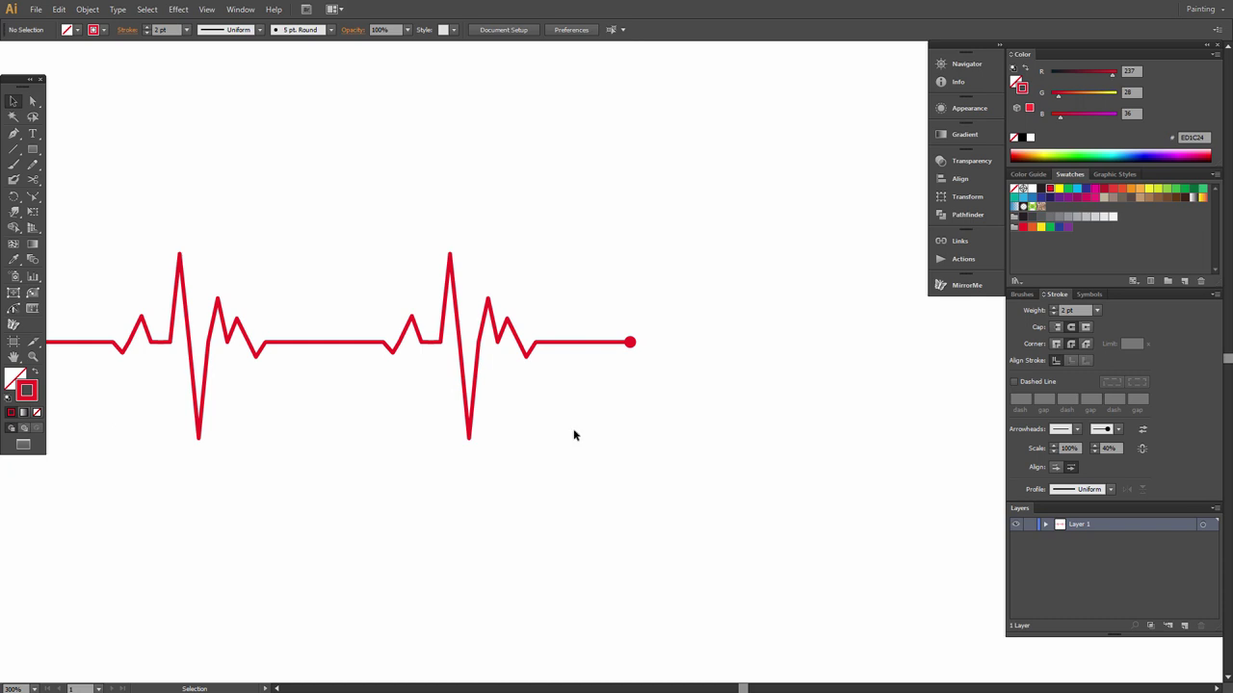
# Step: Select the whole heartbeat line and apply Object > Expand Appearance
pyautogui.click(14, 357)
pyautogui.hotkey('ctrl', '-')
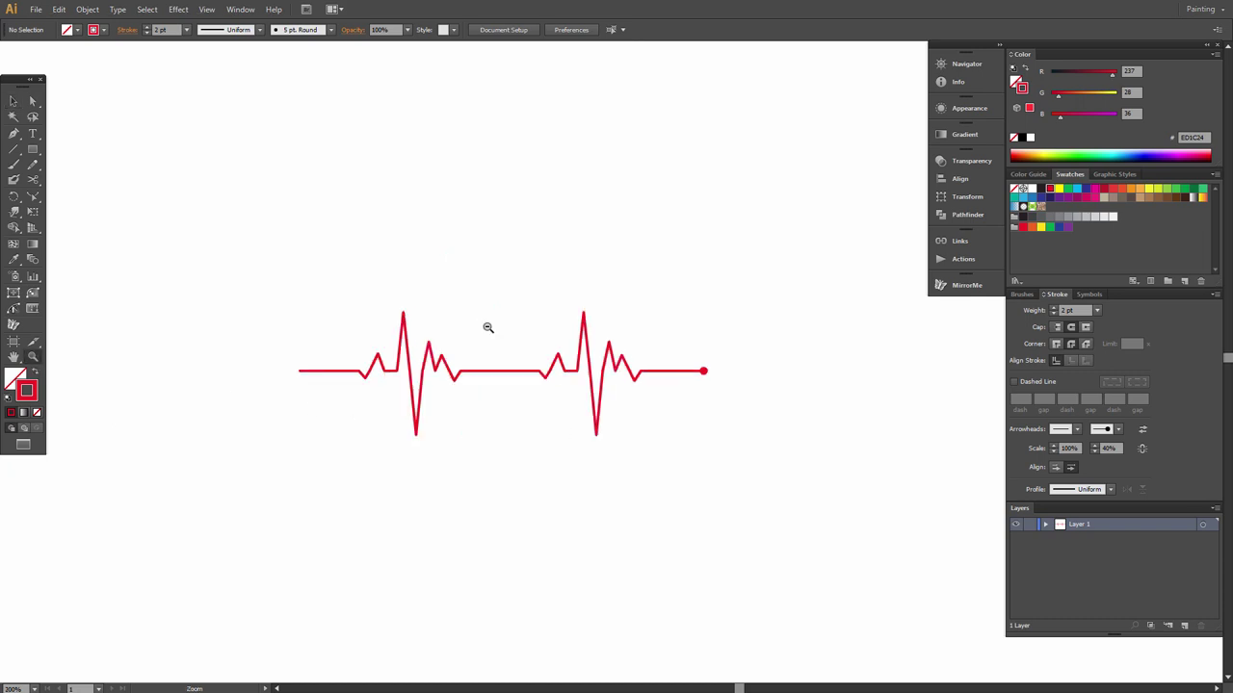
pyautogui.moveTo(538, 358); pyautogui.dragTo(507, 359)
pyautogui.press('v')
pyautogui.moveTo(214, 245); pyautogui.dragTo(798, 504)
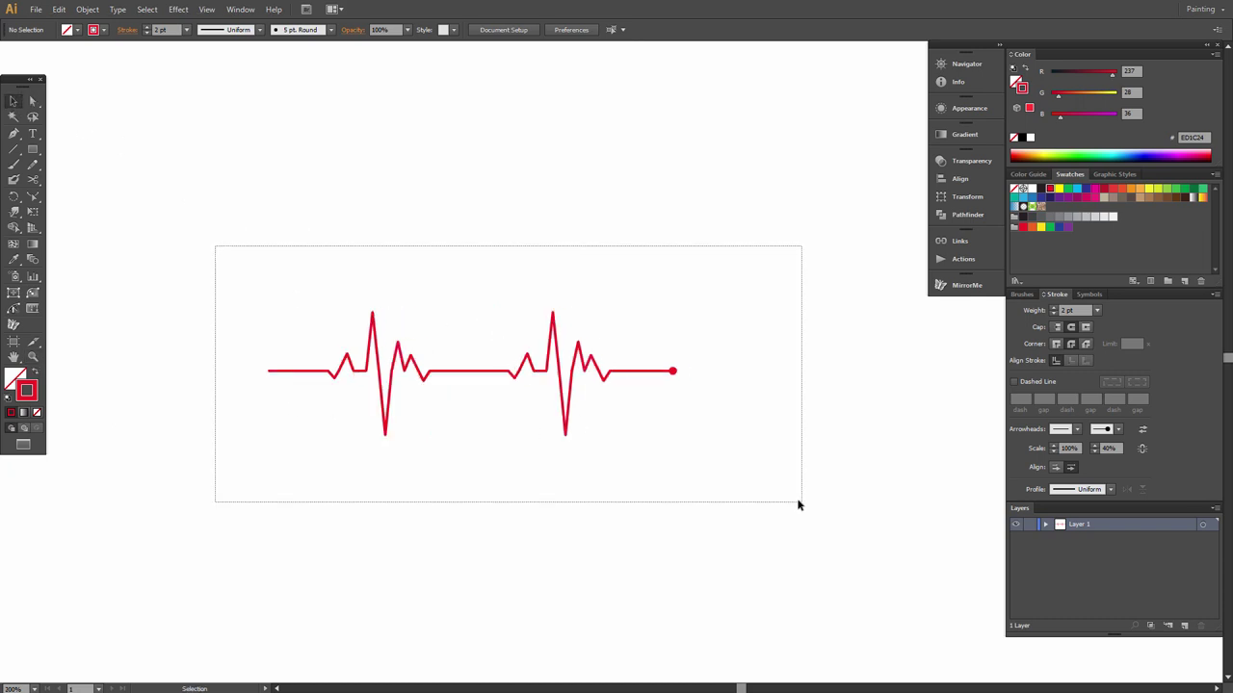
pyautogui.click(88, 9)
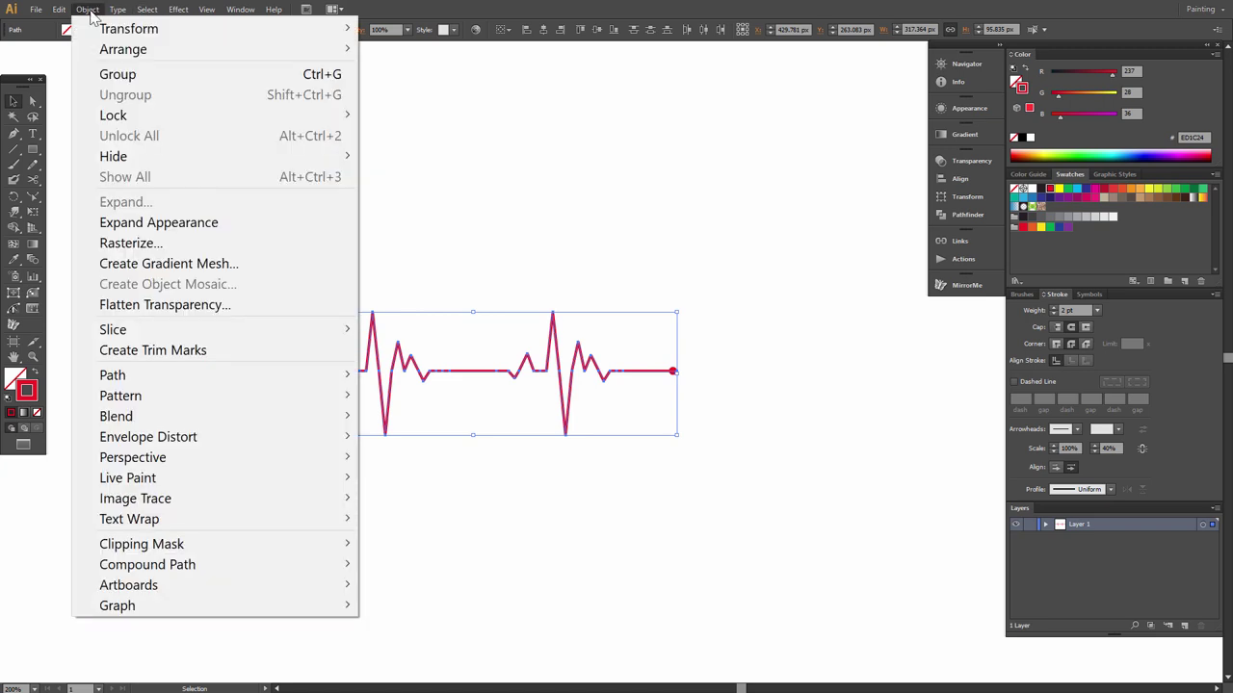
pyautogui.click(173, 224)
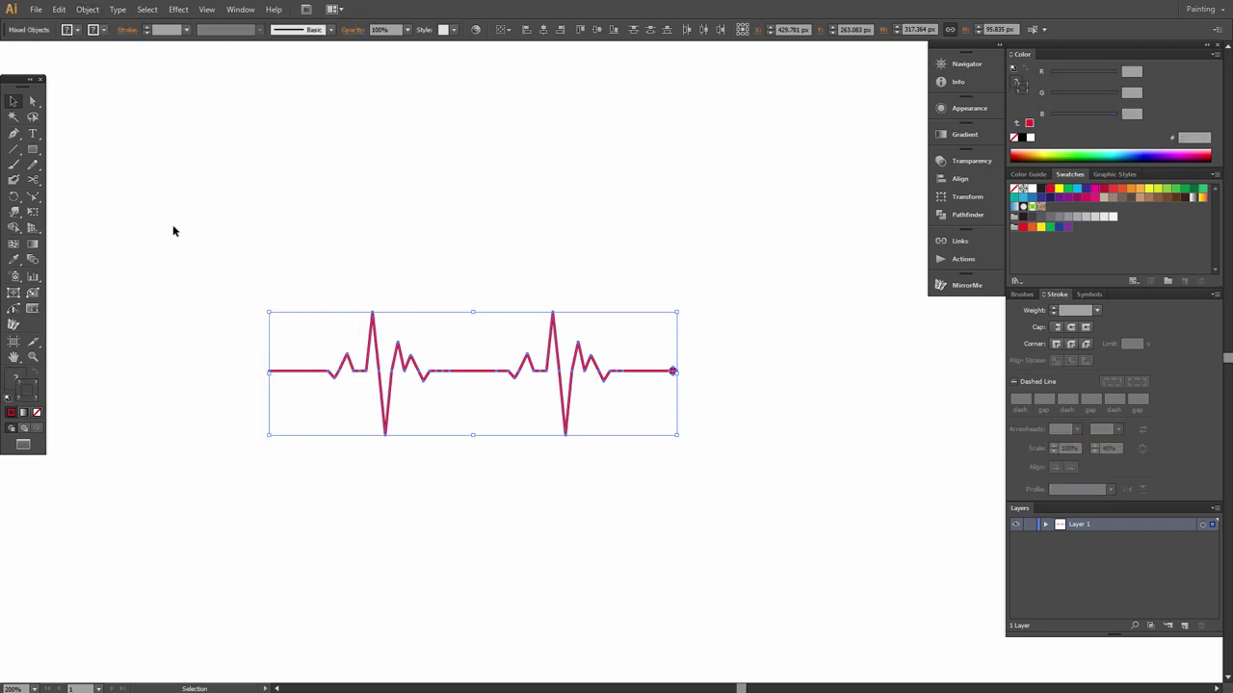
# Step: Reselect the artwork and Expand it with Fill and Stroke into outline shapes
pyautogui.click(498, 304)
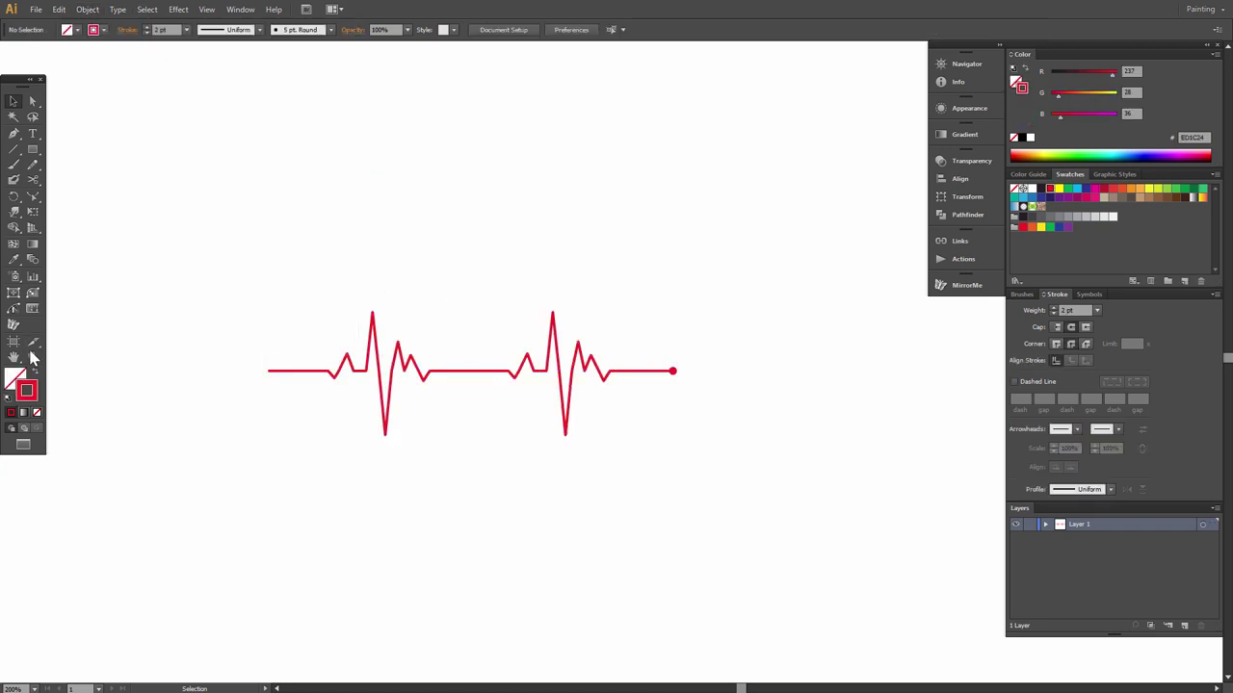
pyautogui.moveTo(275, 283); pyautogui.dragTo(734, 460)
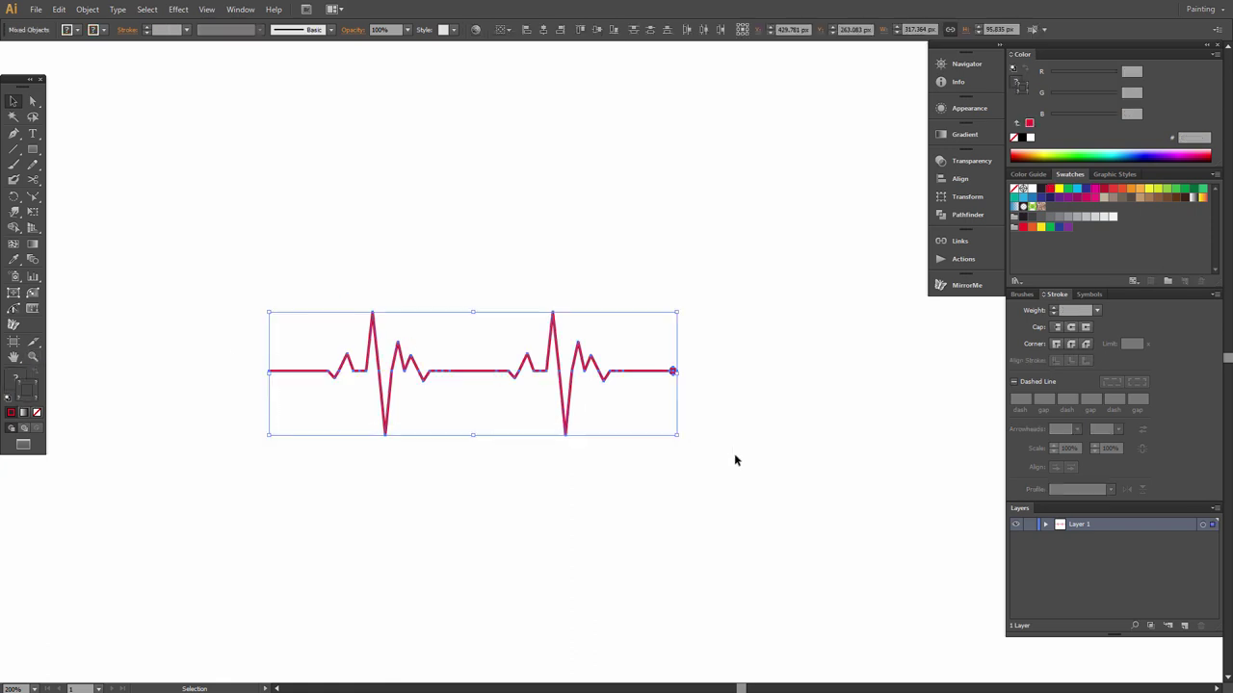
pyautogui.click(88, 9)
pyautogui.click(120, 203)
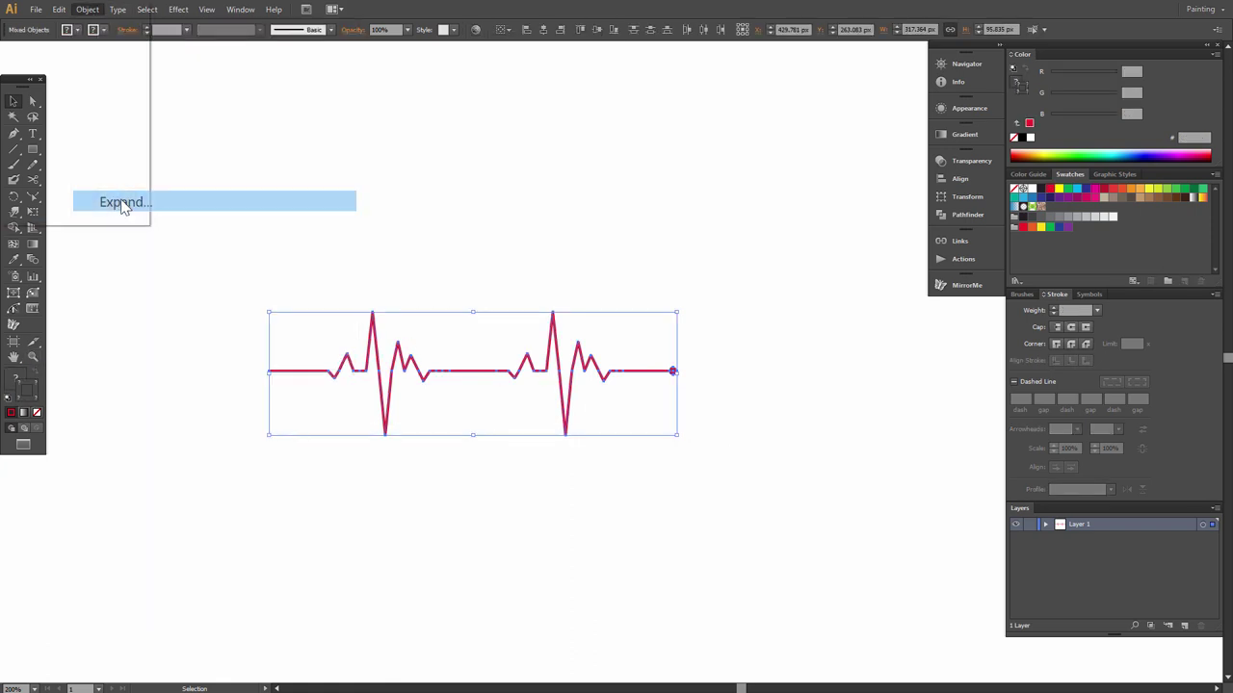
pyautogui.click(46, 195)
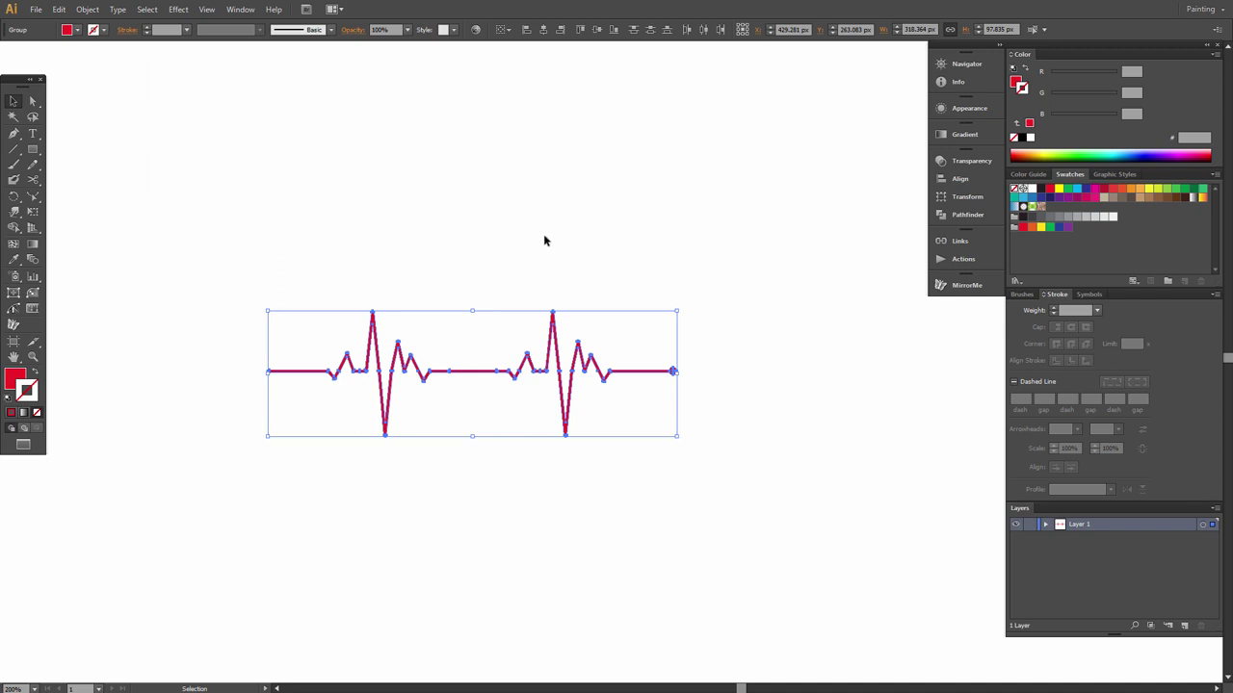
pyautogui.click(567, 382)
pyautogui.click(32, 357)
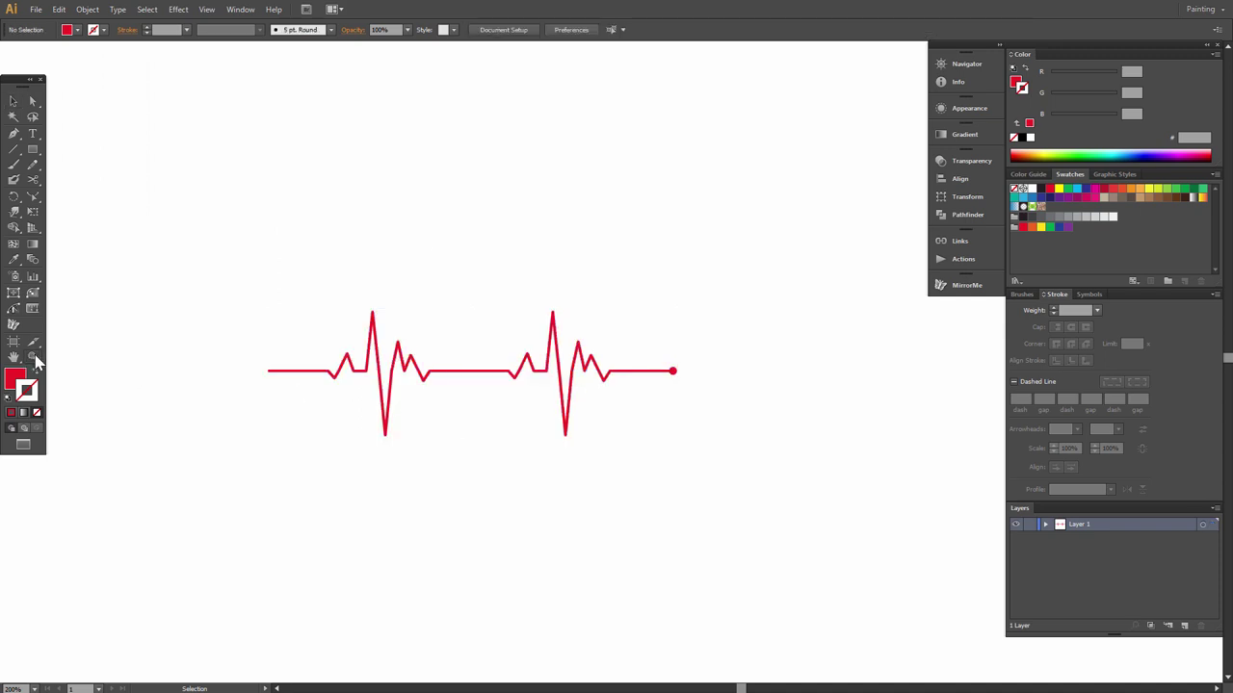
pyautogui.keyDown('alt'); pyautogui.click(512, 367); pyautogui.keyUp('alt')
pyautogui.moveTo(670, 384); pyautogui.dragTo(363, 321)
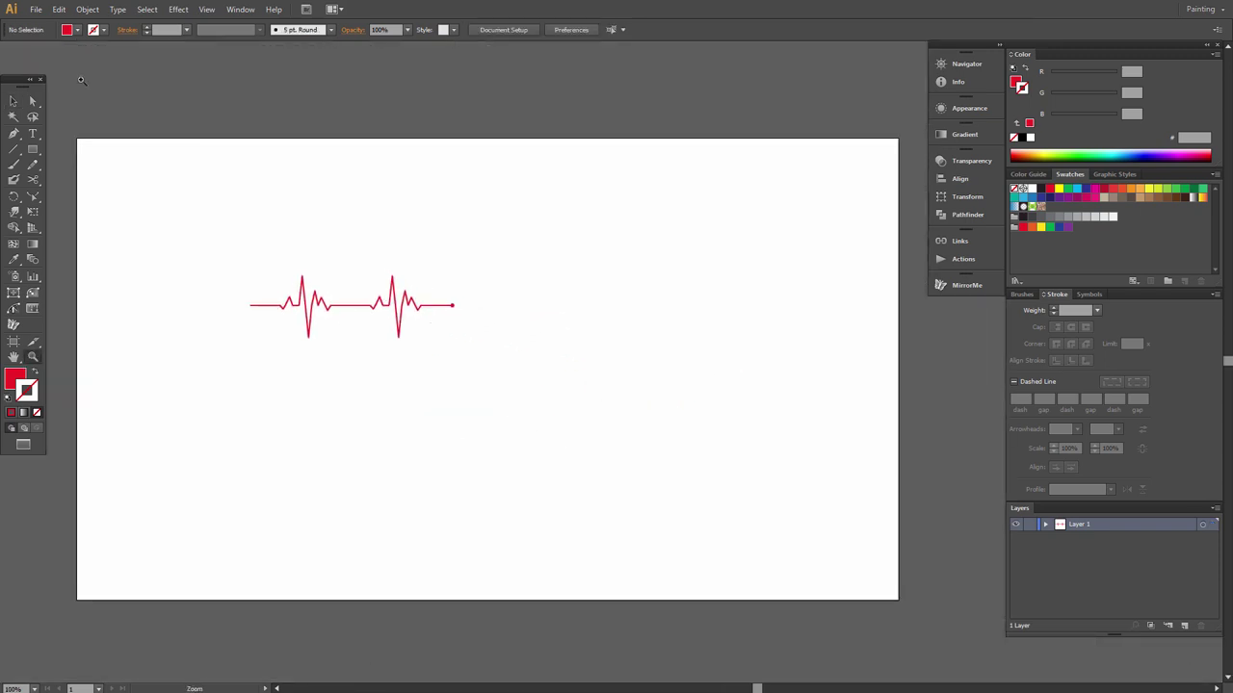
# Step: Select the heartbeat group and move it nearer the artboard's centre
pyautogui.click(12, 100)
pyautogui.moveTo(184, 198)
pyautogui.mouseDown()
pyautogui.moveTo(462, 347)
pyautogui.moveTo(817, 448)
pyautogui.mouseUp()
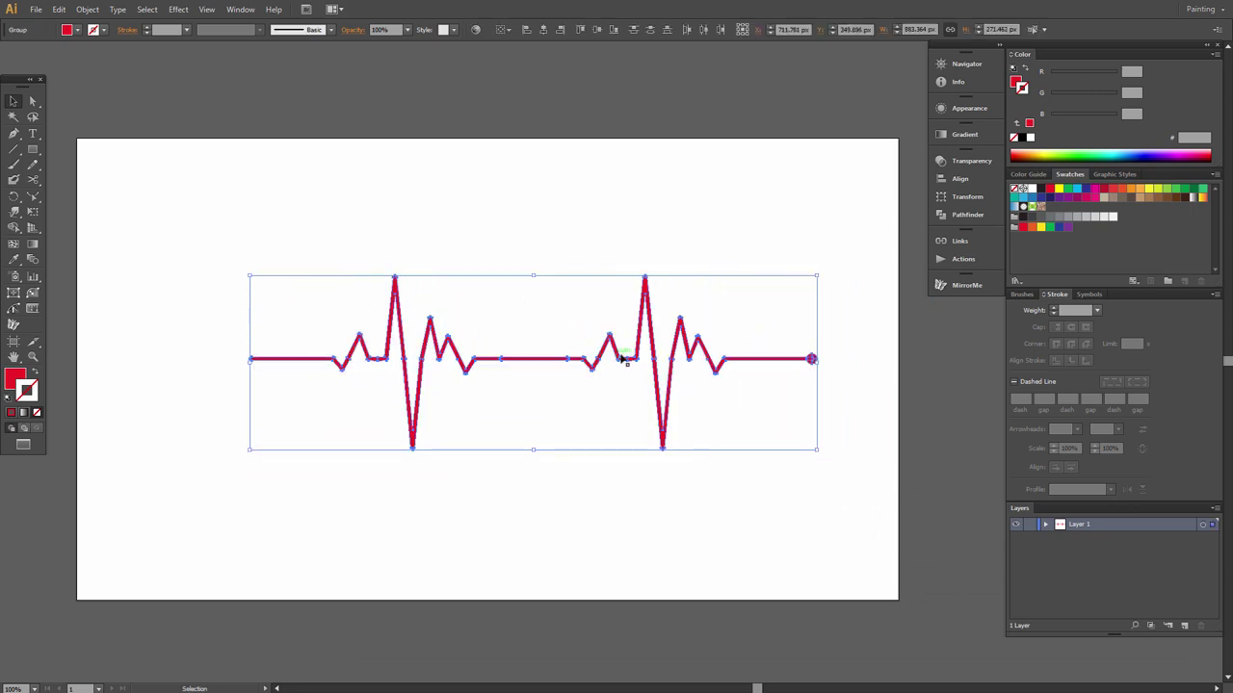
pyautogui.moveTo(624, 359); pyautogui.dragTo(569, 350)
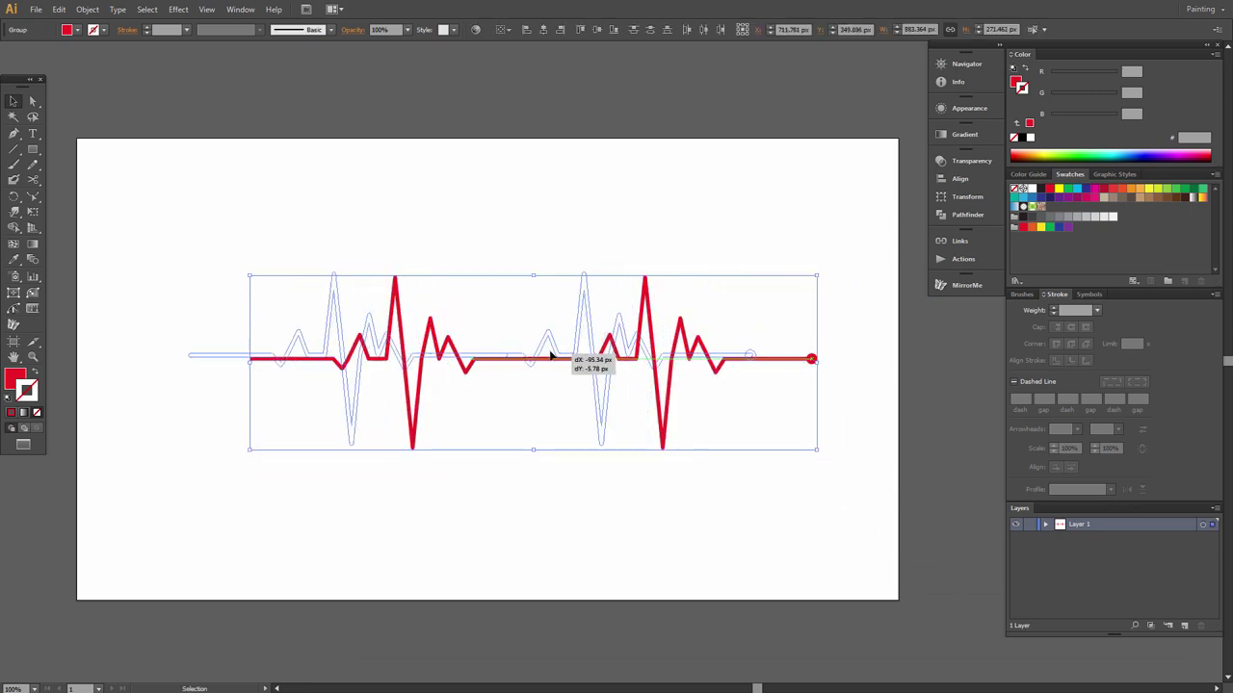
# Step: Unite the pieces in Pathfinder and confirm Layer 1 holds a single path
pyautogui.click(968, 215)
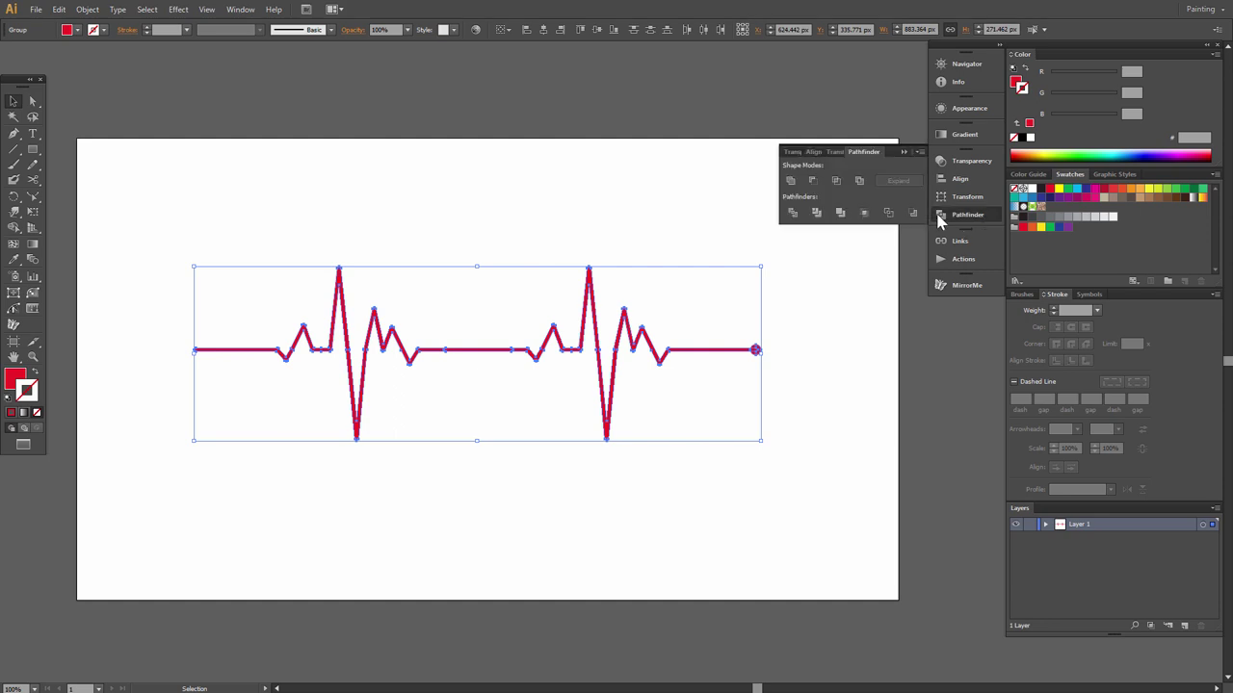
pyautogui.click(791, 182)
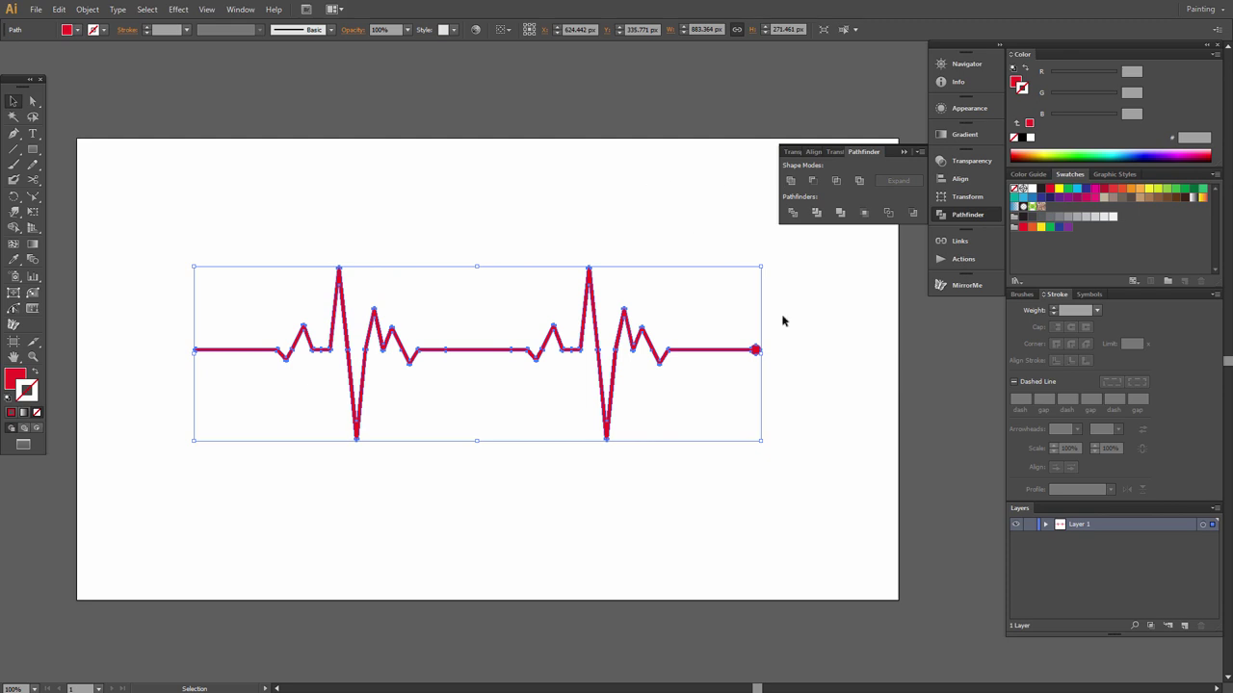
pyautogui.click(1045, 524)
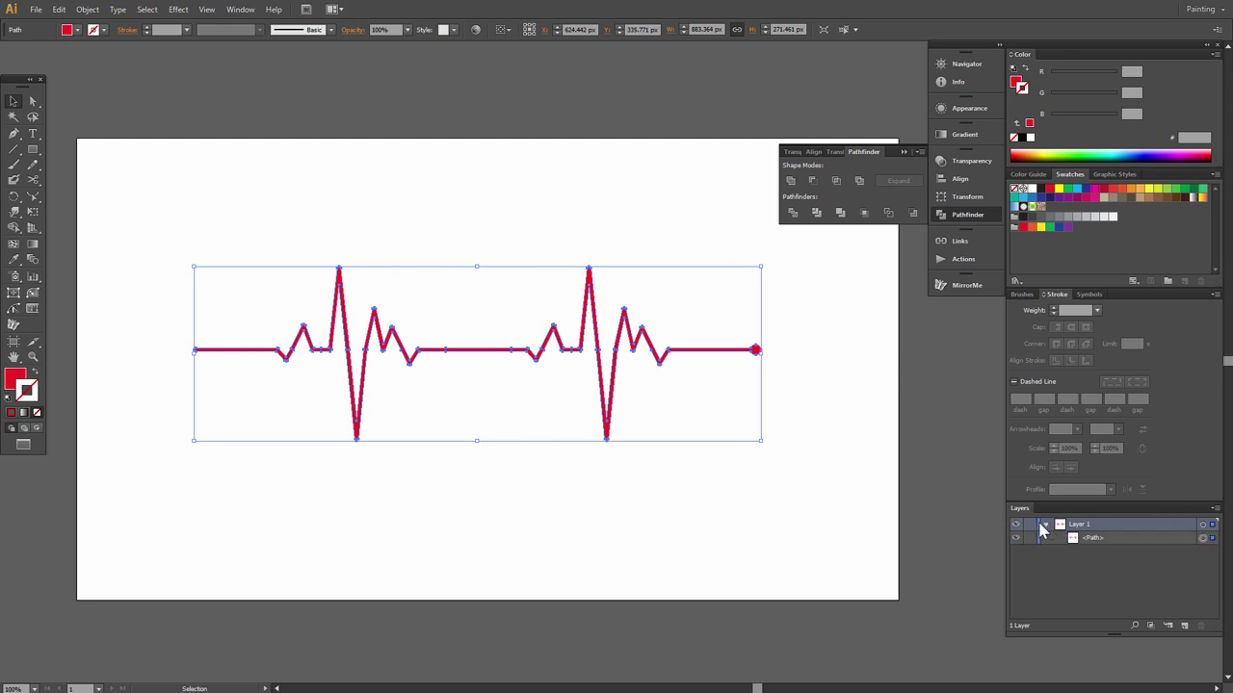
pyautogui.click(904, 152)
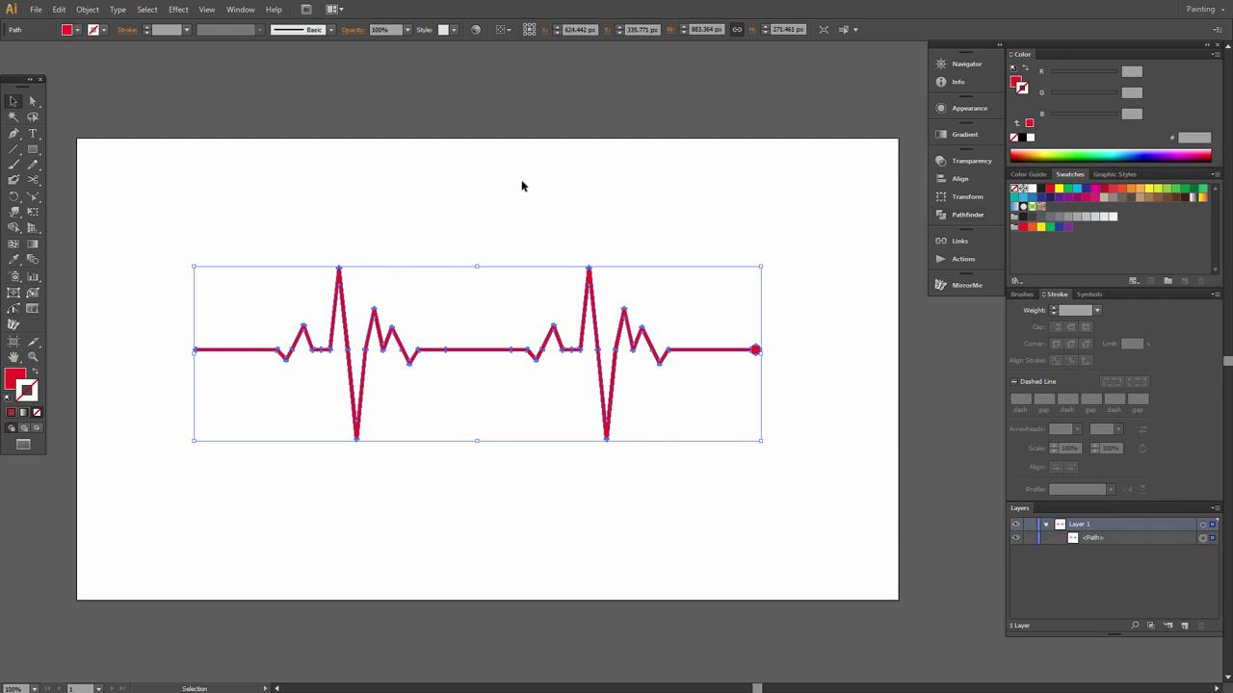
pyautogui.click(493, 187)
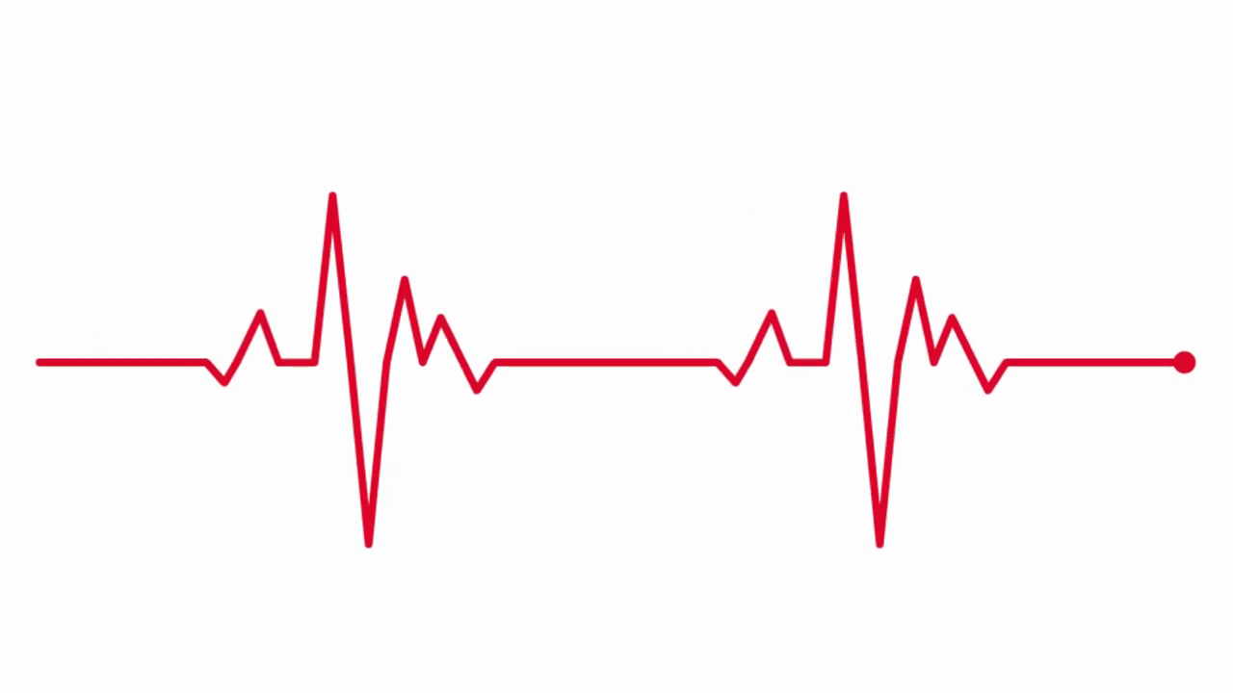